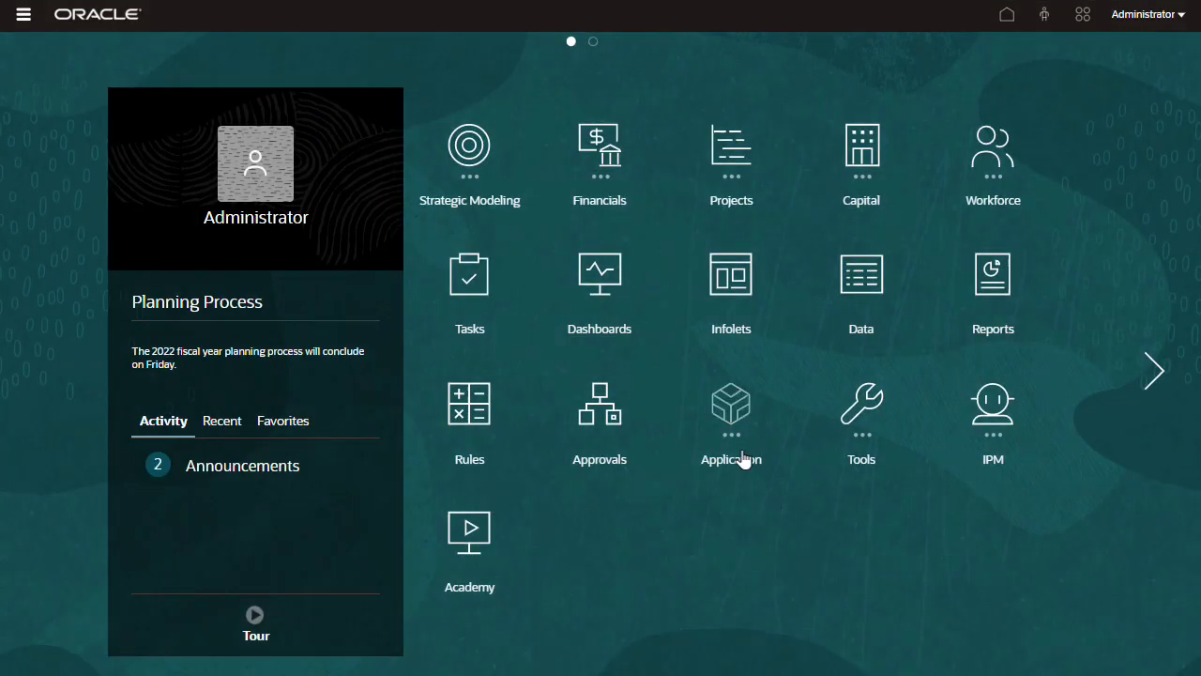
# Open the ExportFSData export job from the Overview: cube OEP_FS, Account rows by Period columns, to Outbox.
pyautogui.click(732, 450)
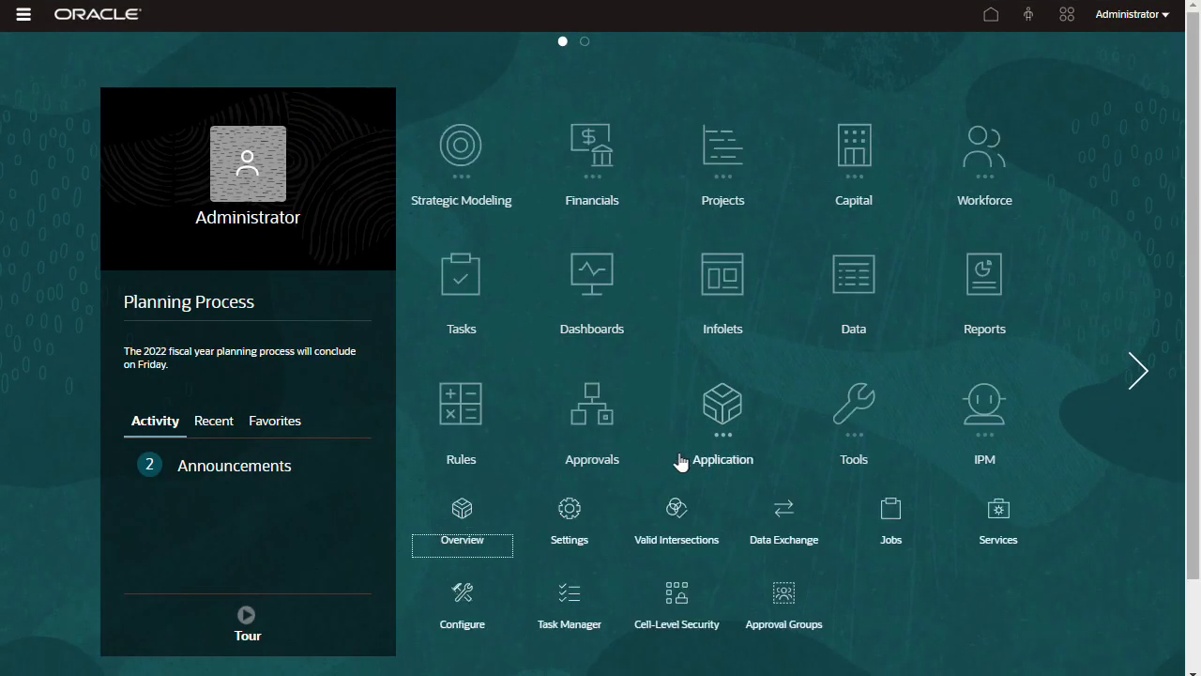
pyautogui.click(450, 530)
pyautogui.click(1158, 174)
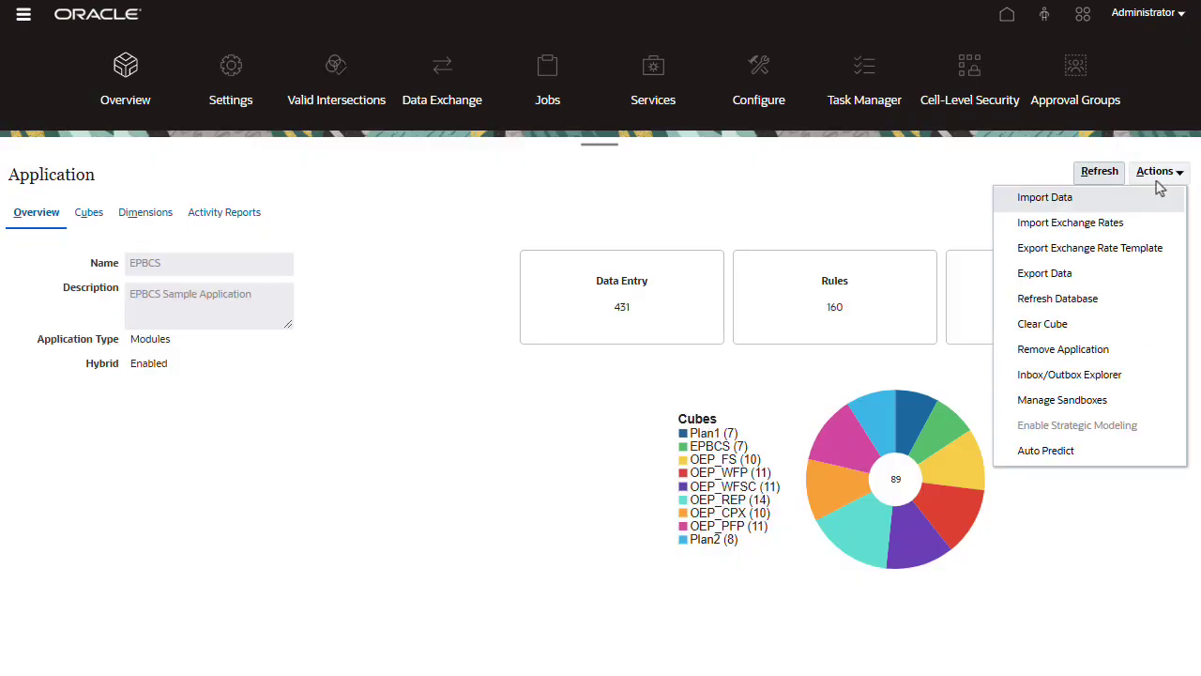
pyautogui.click(1087, 274)
pyautogui.click(884, 54)
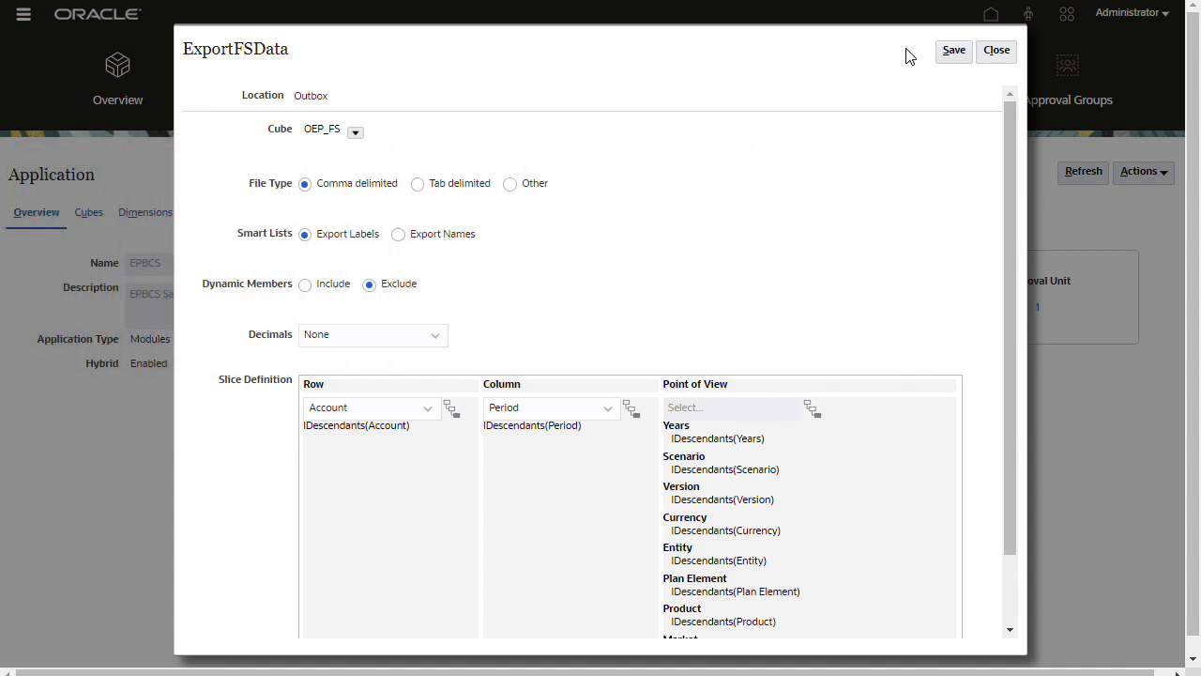
# Close the export job and switch the Configure page to Financials.
pyautogui.click(981, 54)
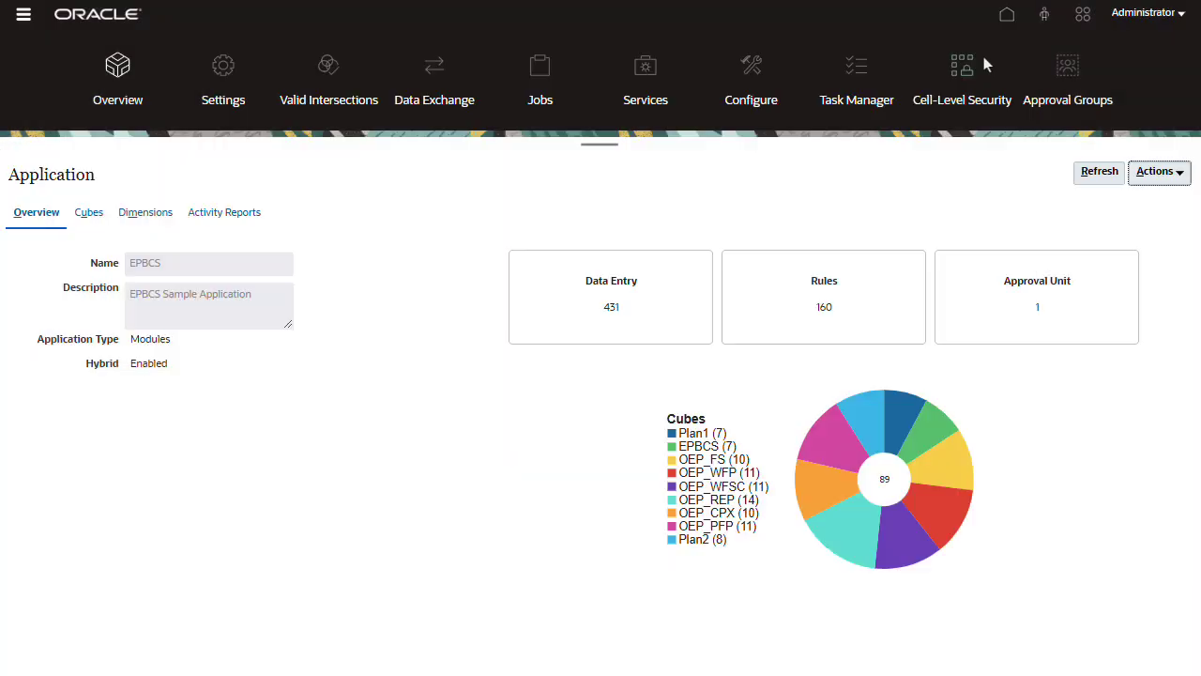
pyautogui.click(762, 80)
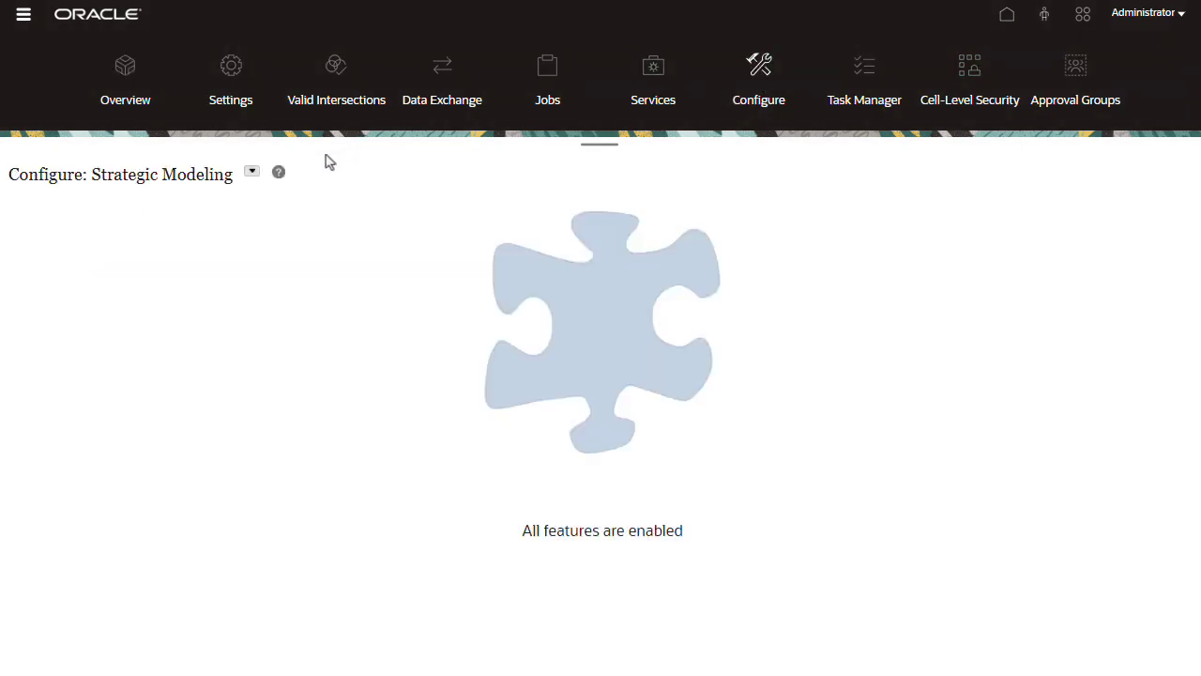
pyautogui.click(253, 173)
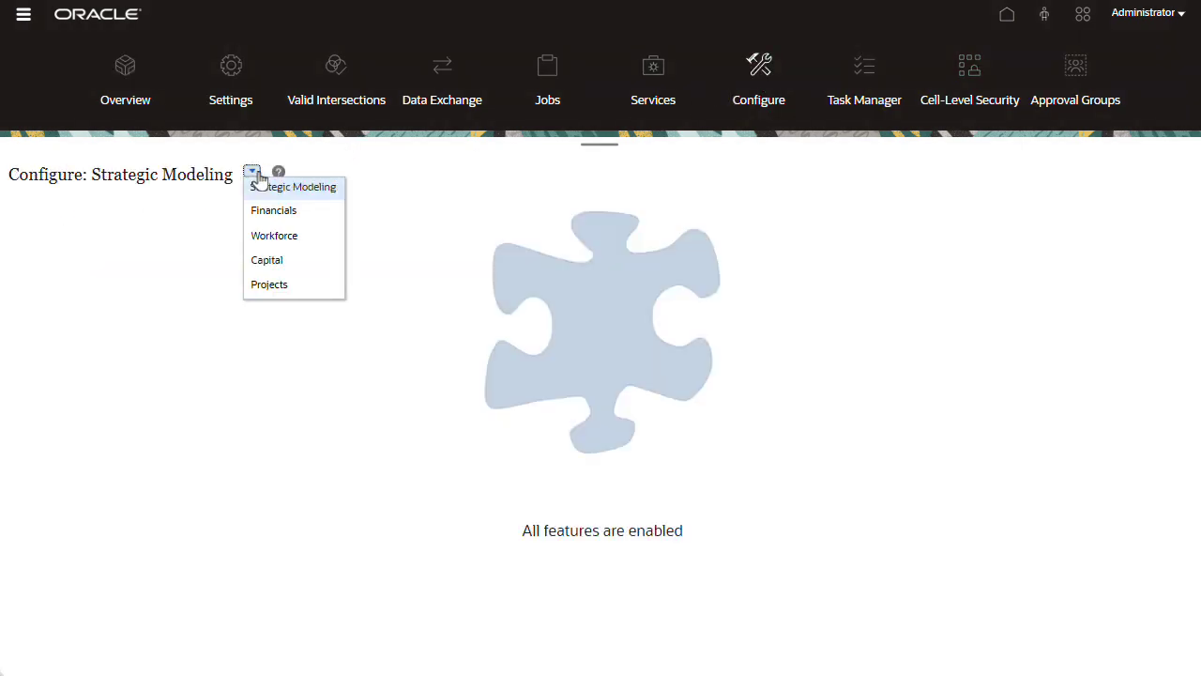
pyautogui.click(317, 215)
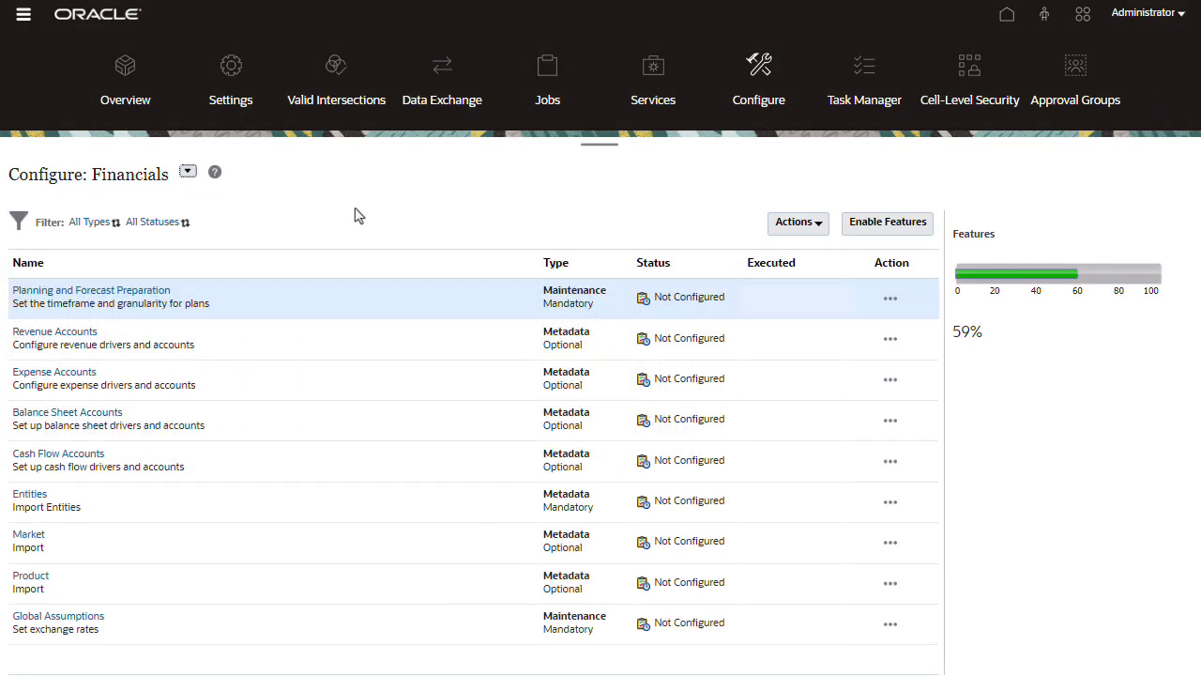
# Download and save the Financials data load templates zip (EPBCS_FINANCIAL….zip).
pyautogui.click(789, 225)
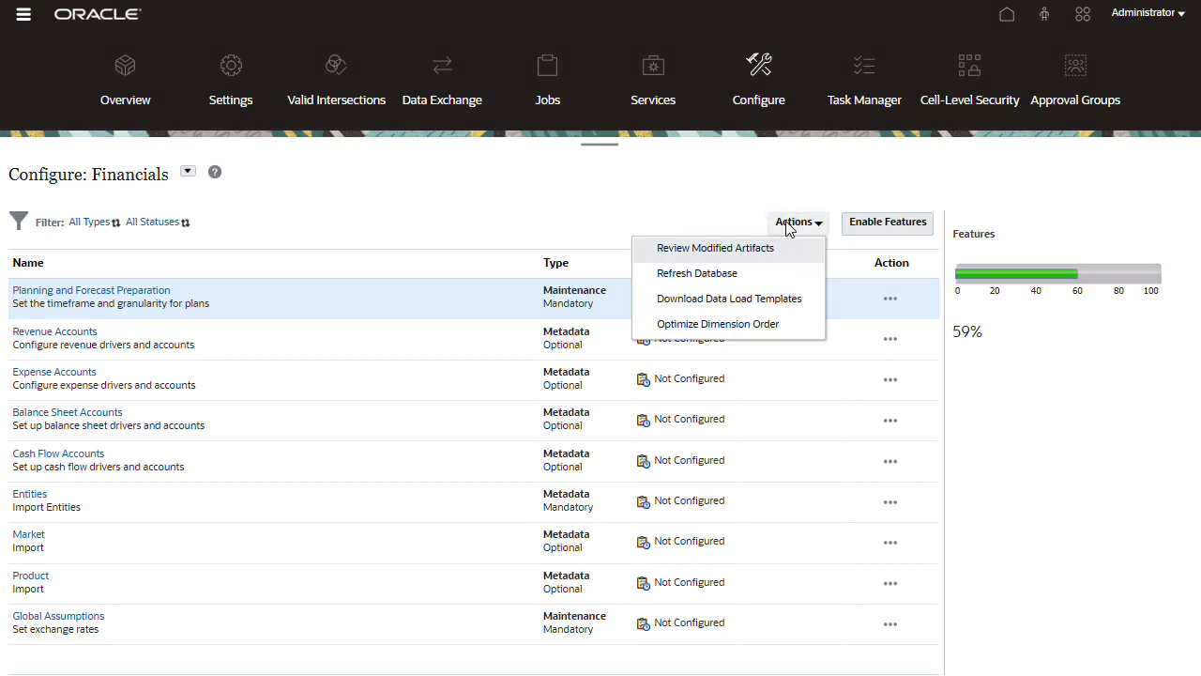
pyautogui.click(730, 299)
pyautogui.click(567, 517)
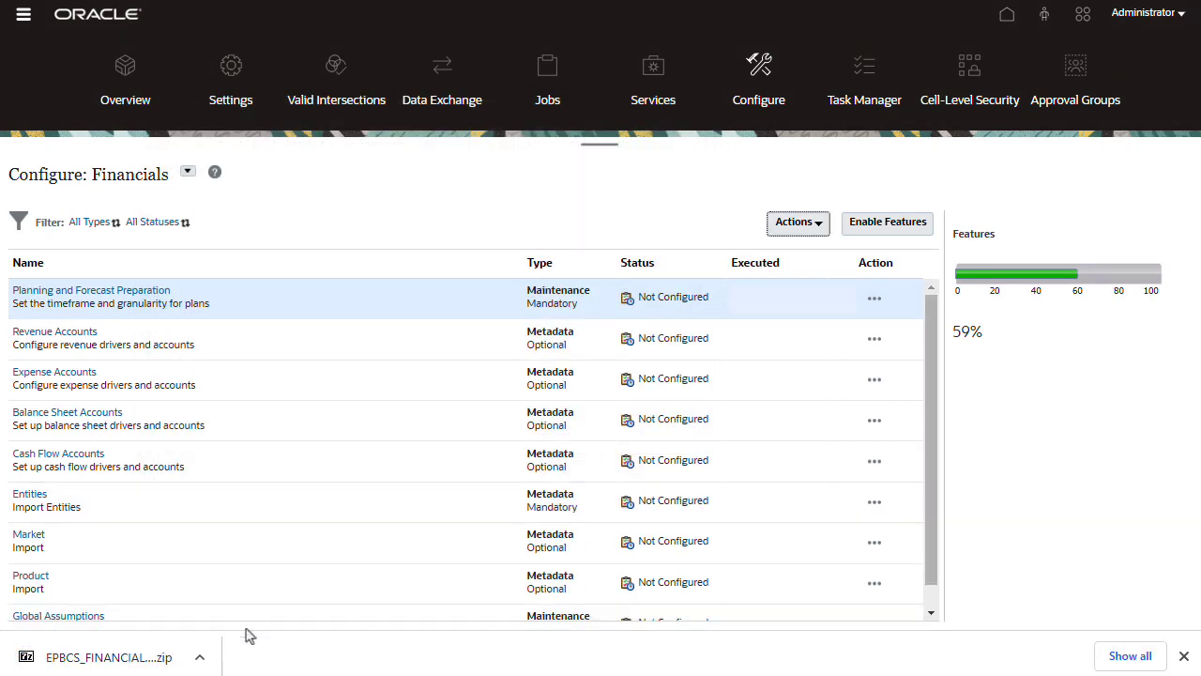
pyautogui.click(167, 658)
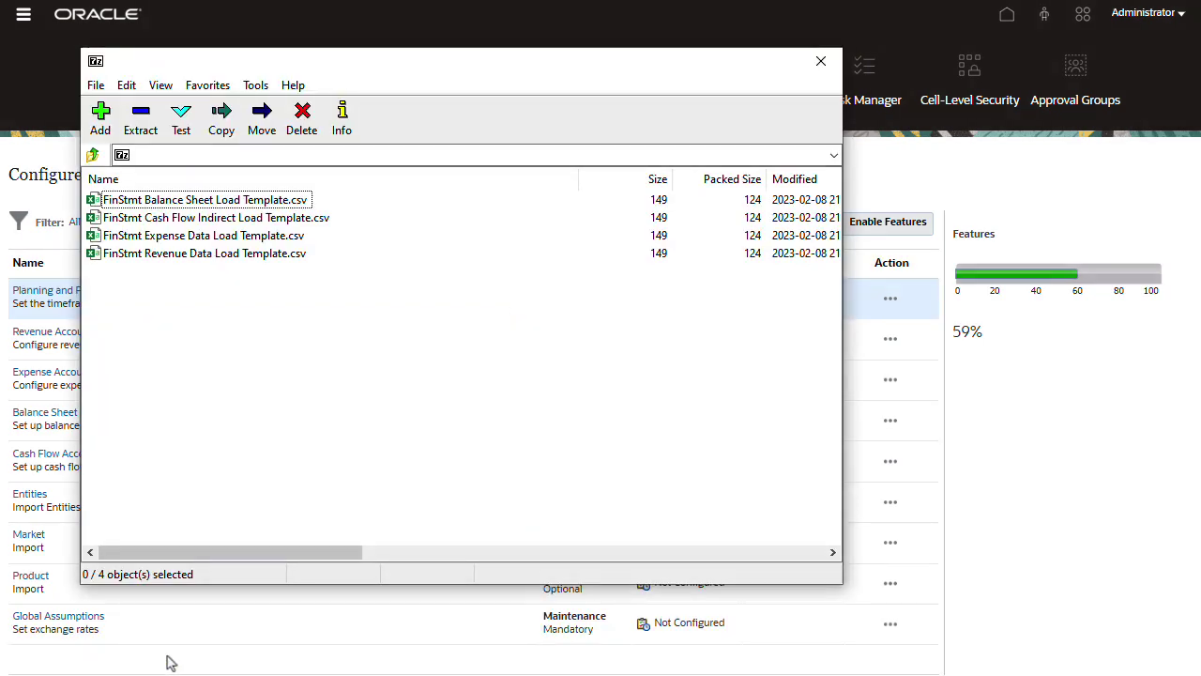
pyautogui.doubleClick(204, 235)
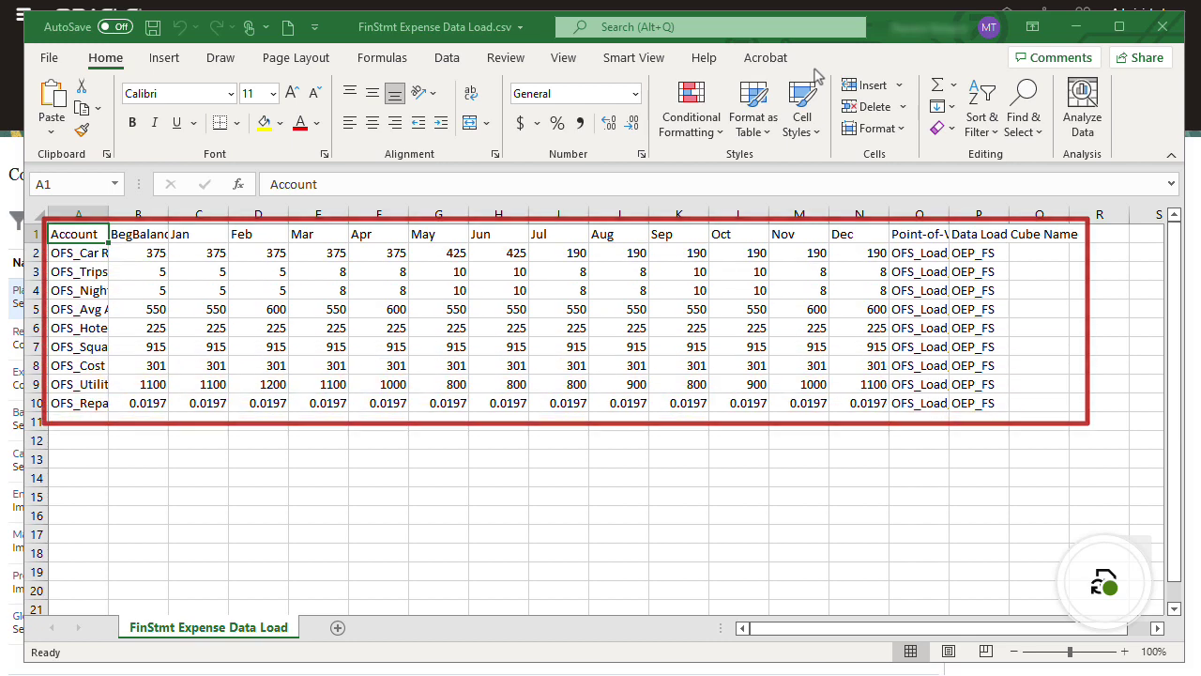
# Close the expense template spreadsheet and create a new Import Data definition from the Overview actions.
pyautogui.click(1160, 28)
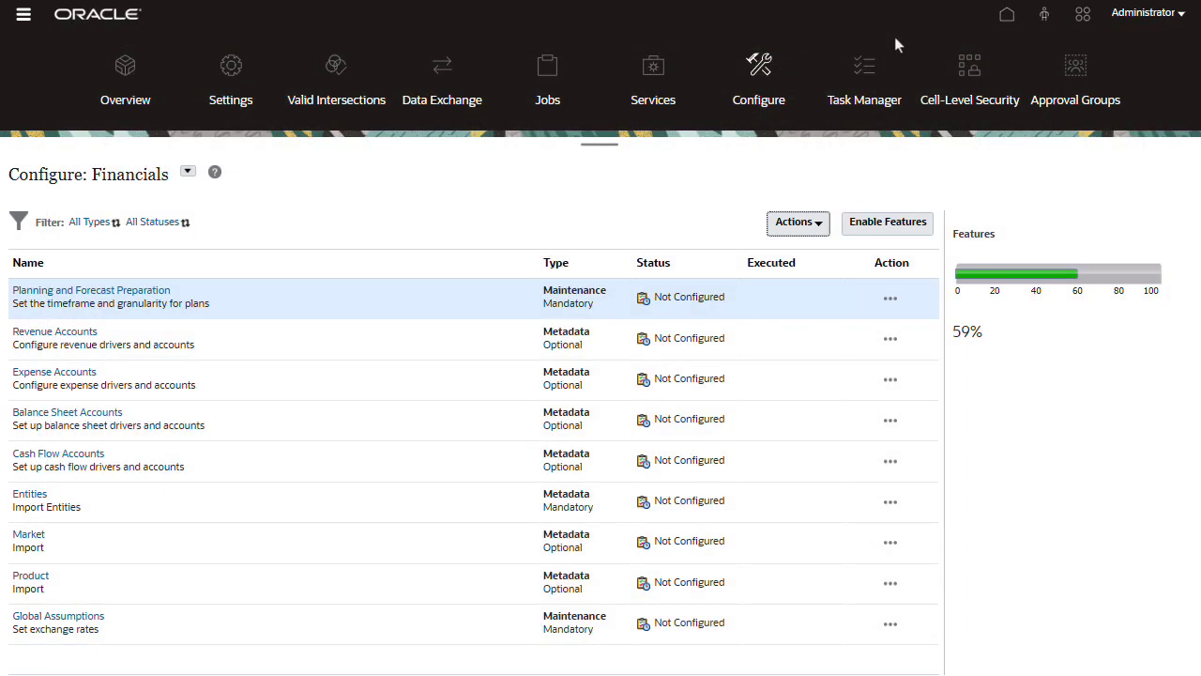
pyautogui.click(140, 71)
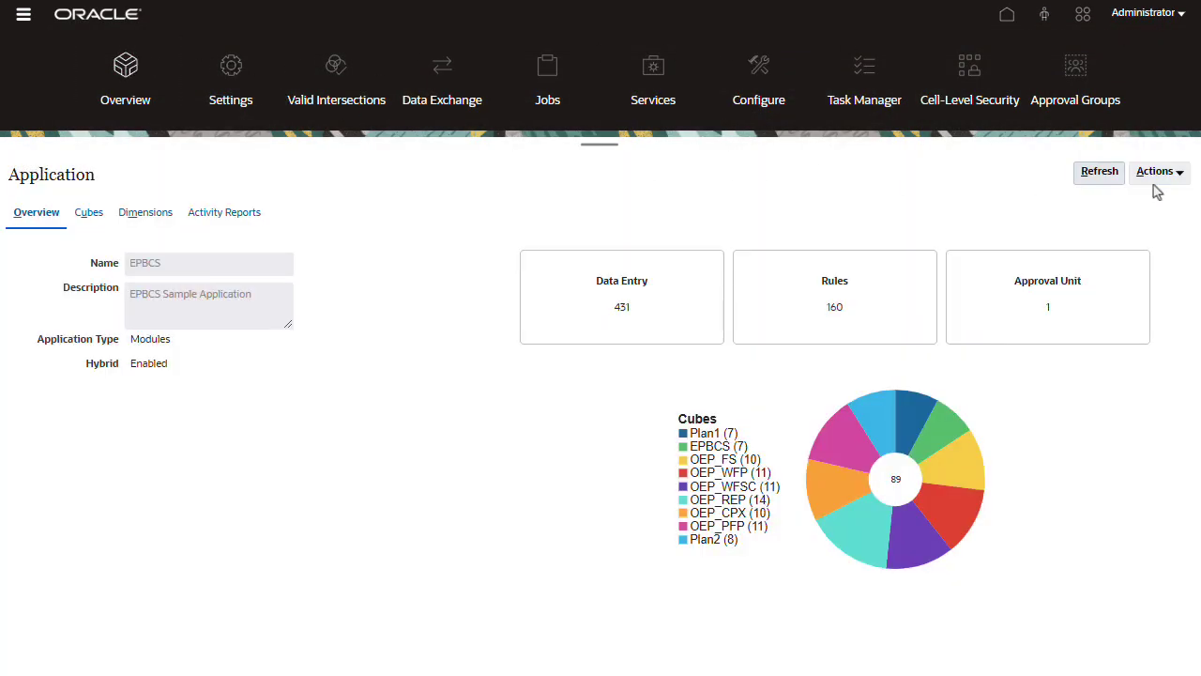
pyautogui.click(1146, 176)
pyautogui.click(1130, 201)
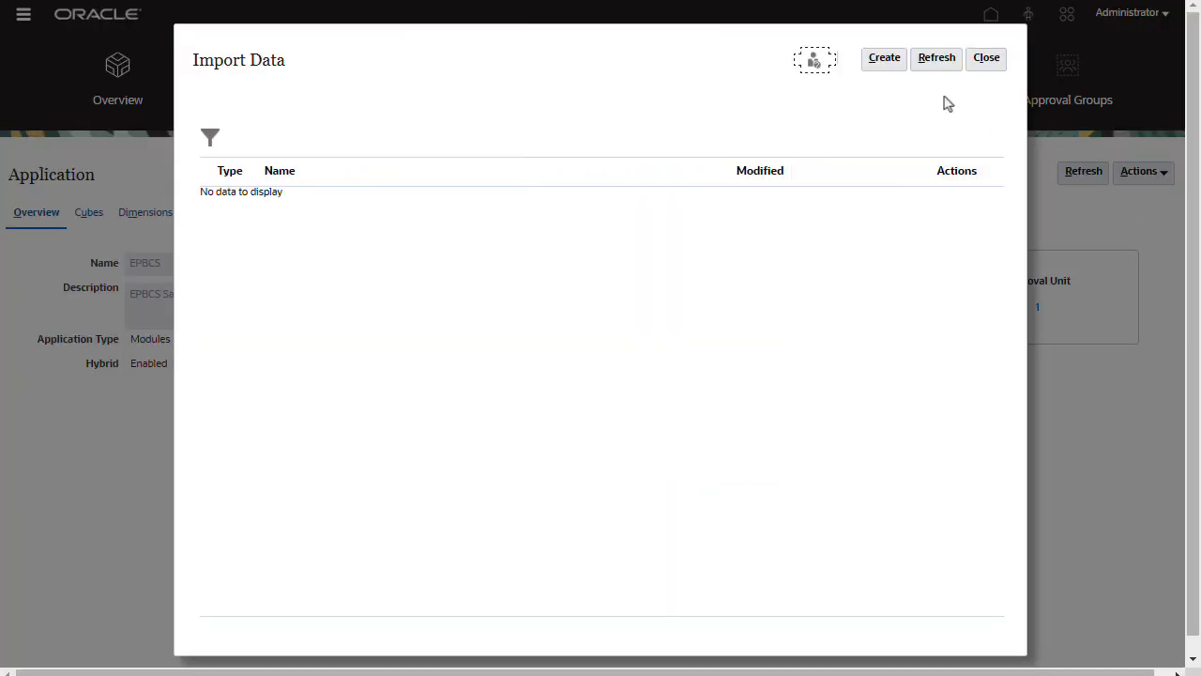
pyautogui.click(887, 60)
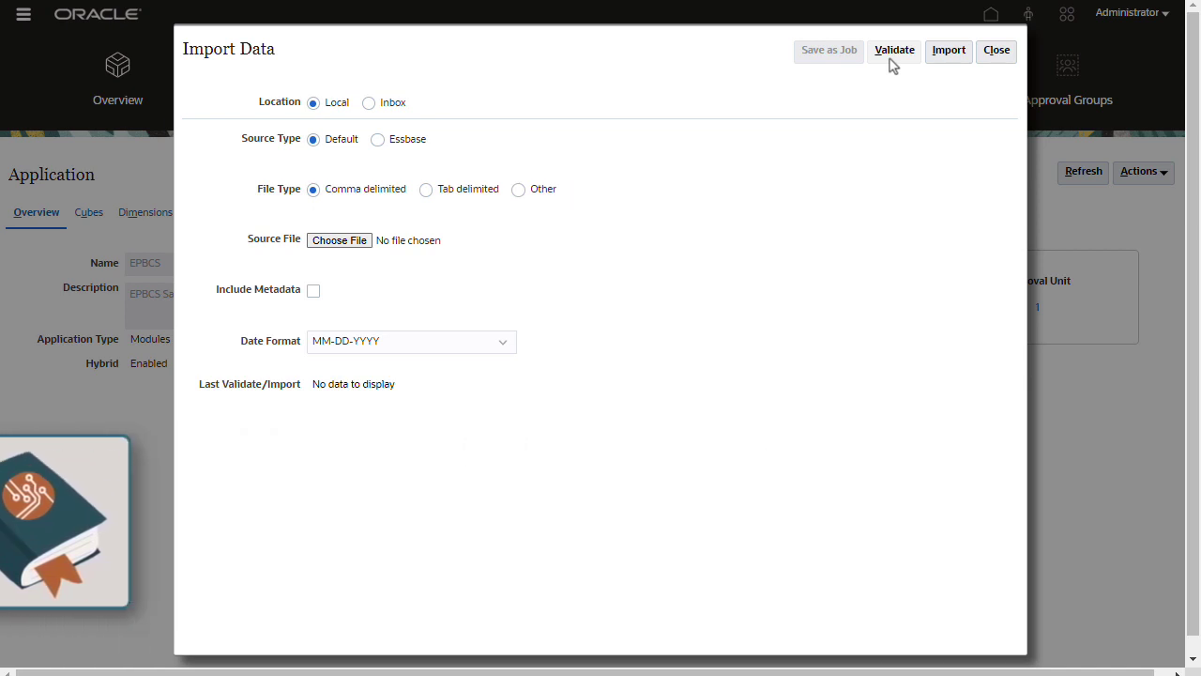
# Choose FinStmt Expense Data Load.csv as the source file and validate it.
pyautogui.click(366, 243)
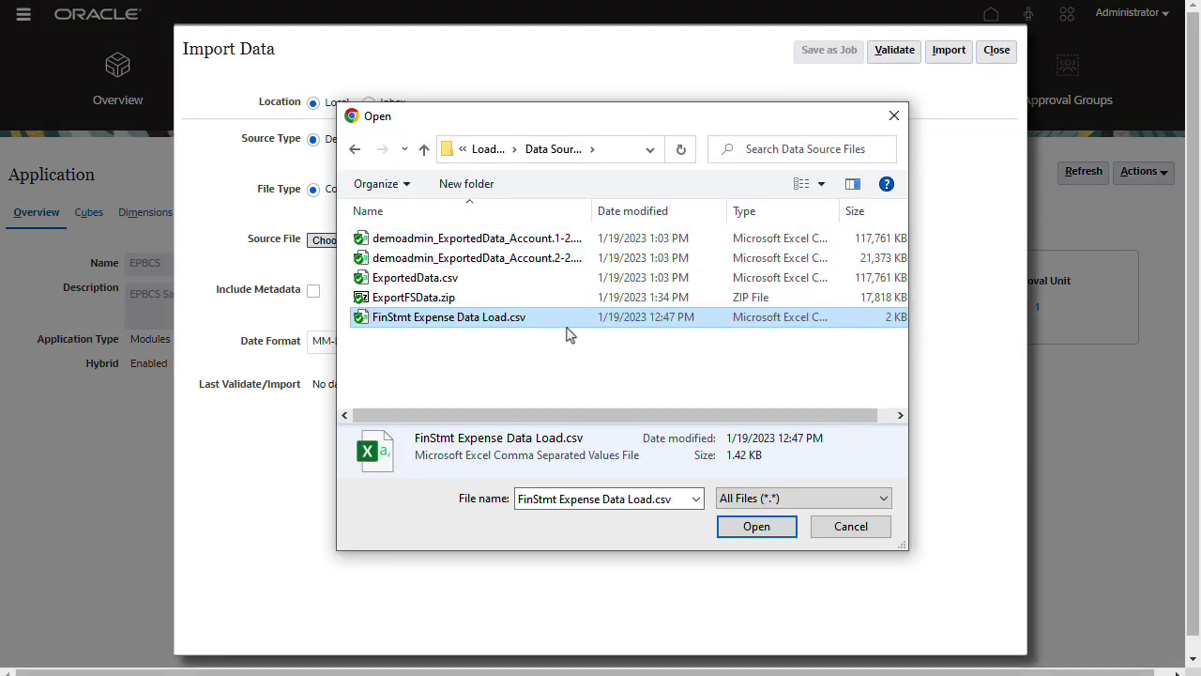
pyautogui.click(755, 526)
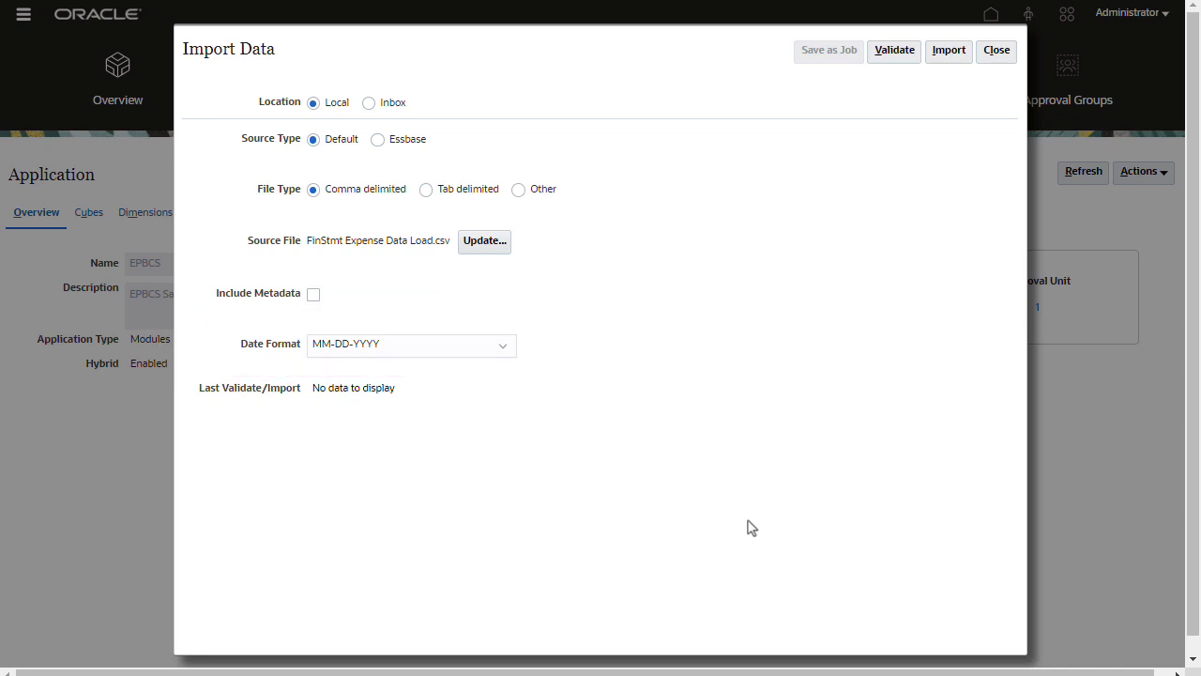
pyautogui.click(894, 54)
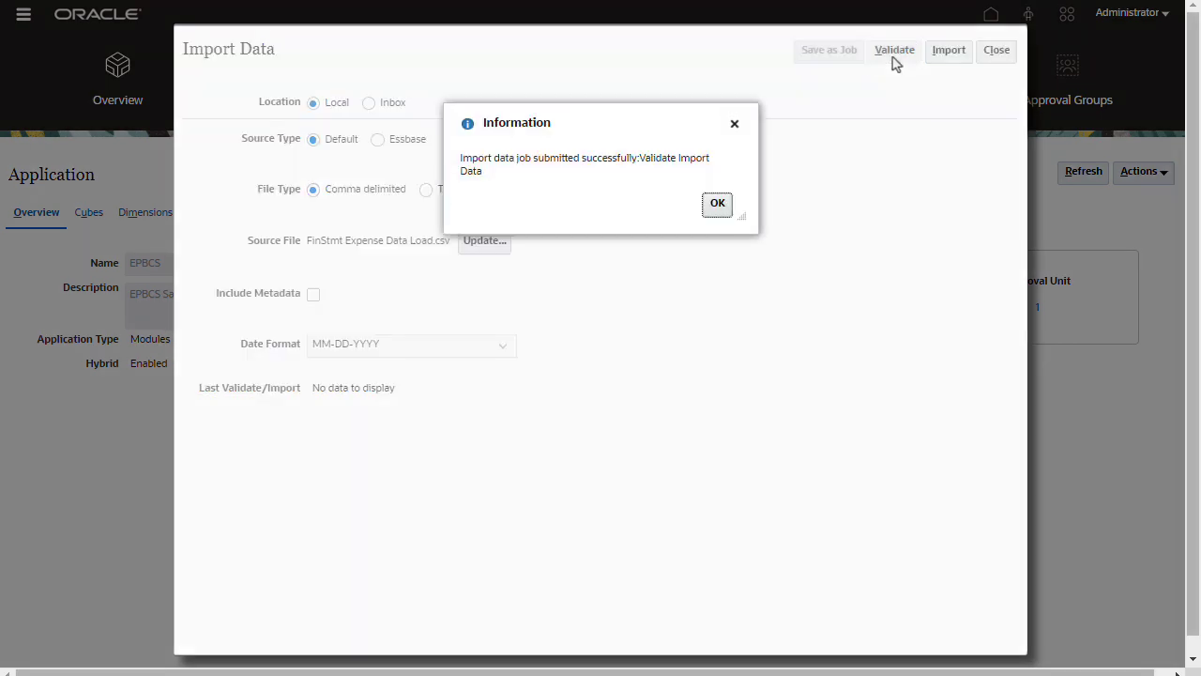
pyautogui.click(716, 206)
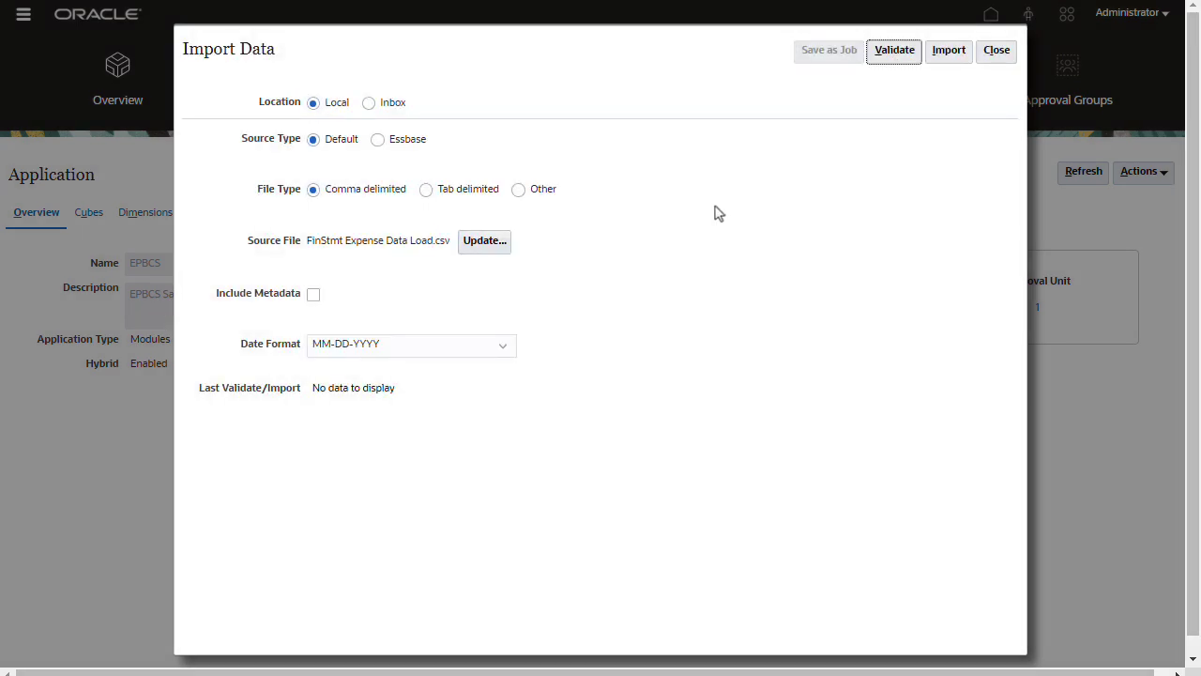
# Close the import dialogs and check the Jobs page for the completed Validate Import Data job.
pyautogui.click(1001, 55)
pyautogui.click(993, 67)
pyautogui.click(552, 84)
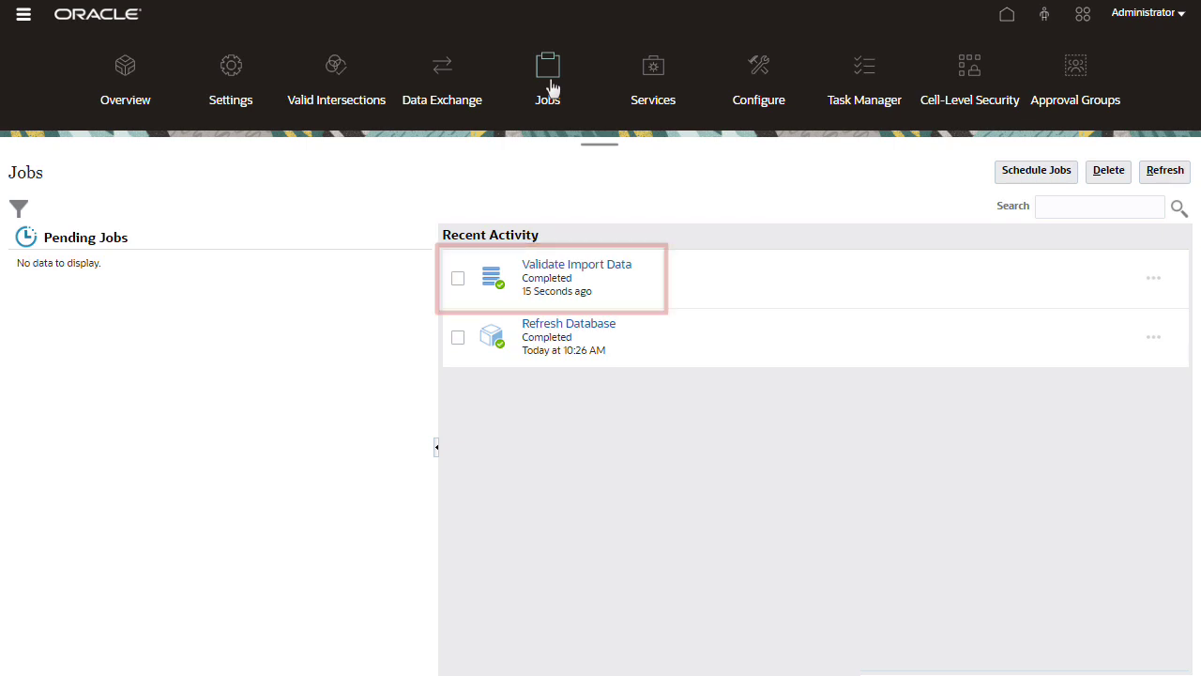
# Start a new Import Data definition with FinStmt Expense Data Load.csv as the source file.
pyautogui.click(136, 86)
pyautogui.click(1133, 185)
pyautogui.click(1128, 198)
pyautogui.click(875, 66)
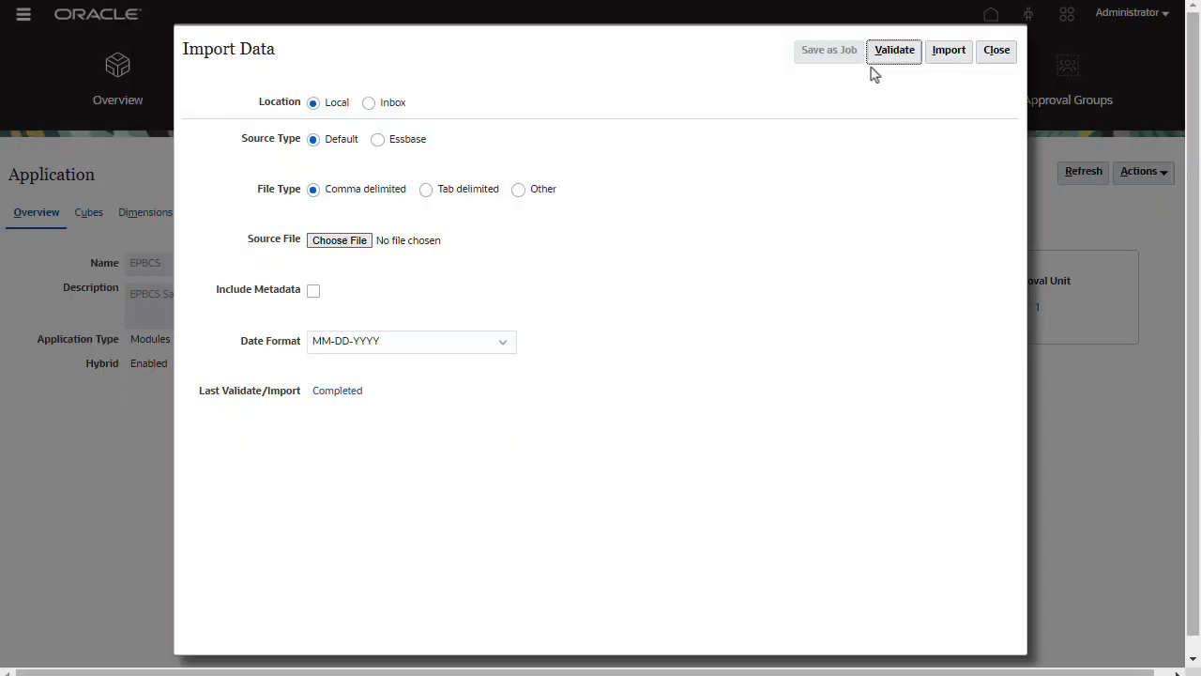
pyautogui.click(366, 240)
pyautogui.click(450, 316)
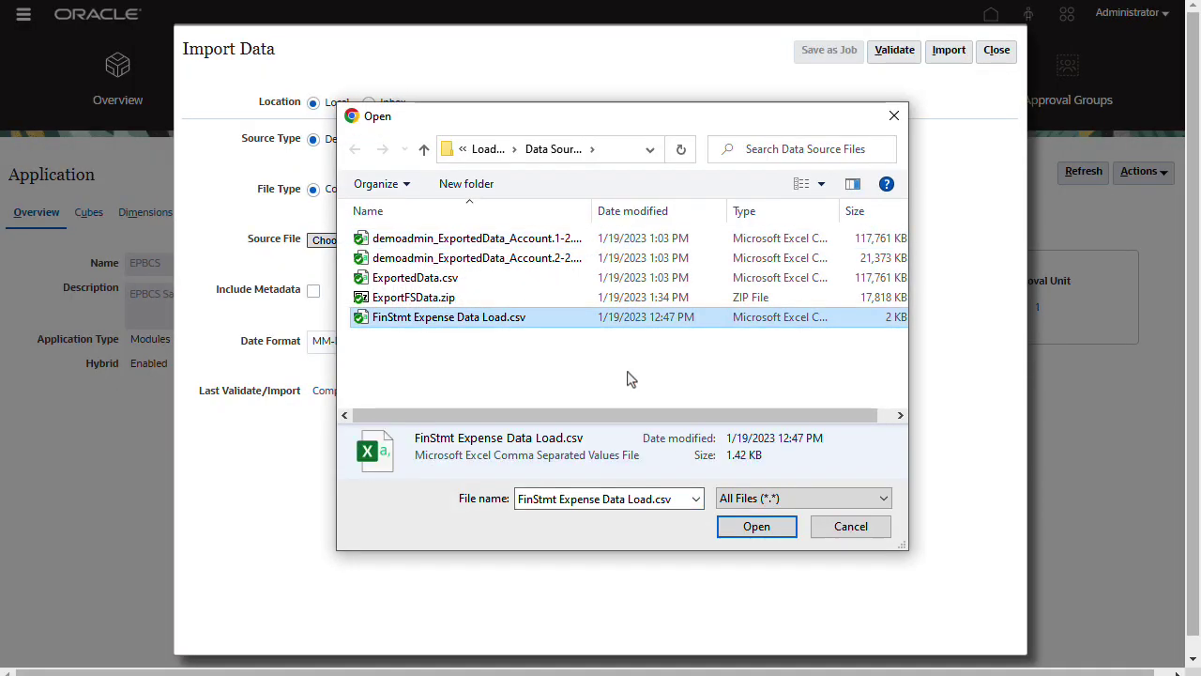
pyautogui.click(756, 524)
# Run the import and refresh the Jobs page until Import Data shows Completed.
pyautogui.click(944, 50)
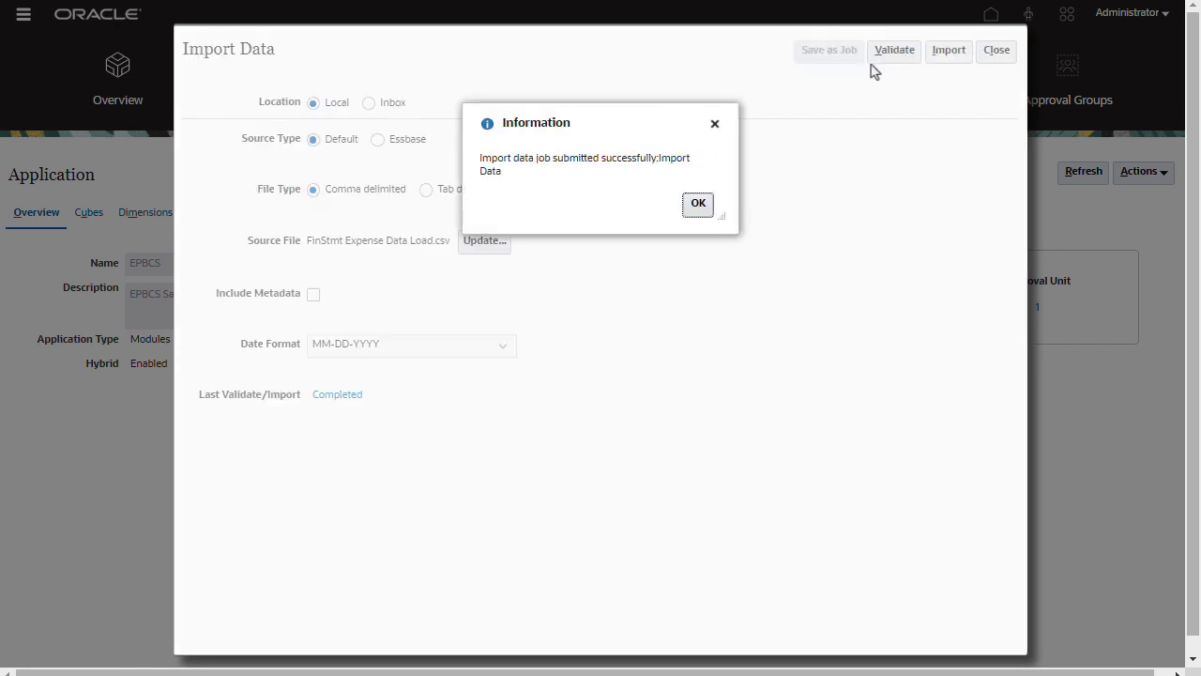
pyautogui.click(700, 202)
pyautogui.click(992, 52)
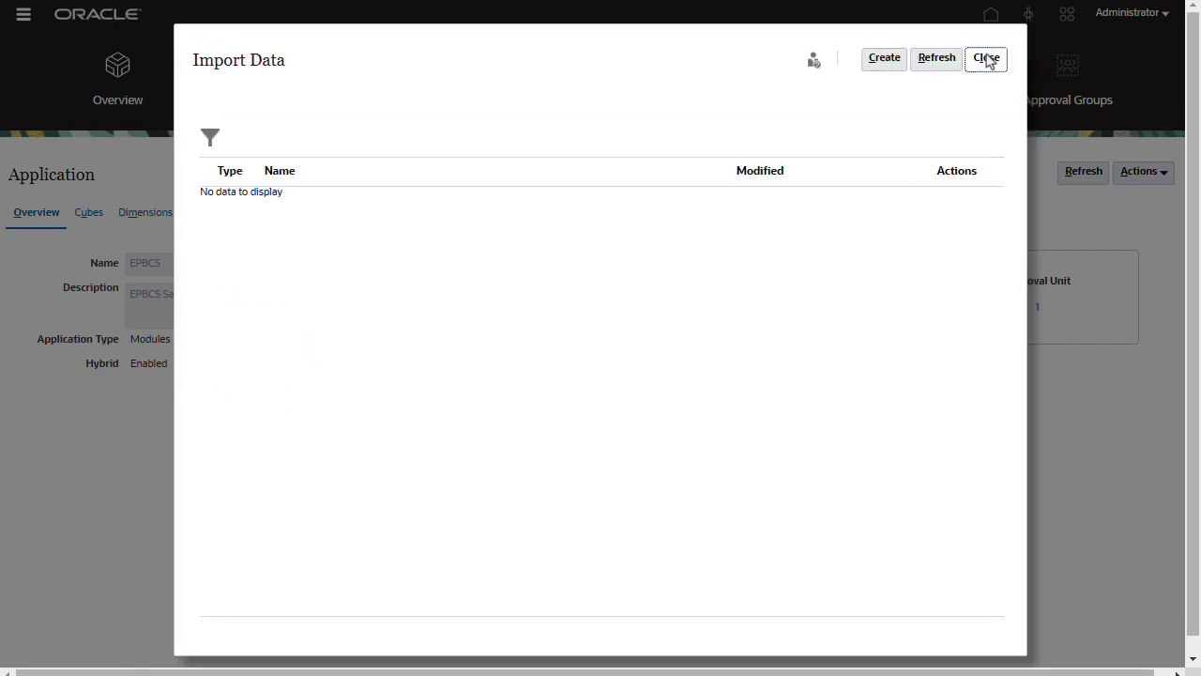
pyautogui.click(988, 60)
pyautogui.click(543, 82)
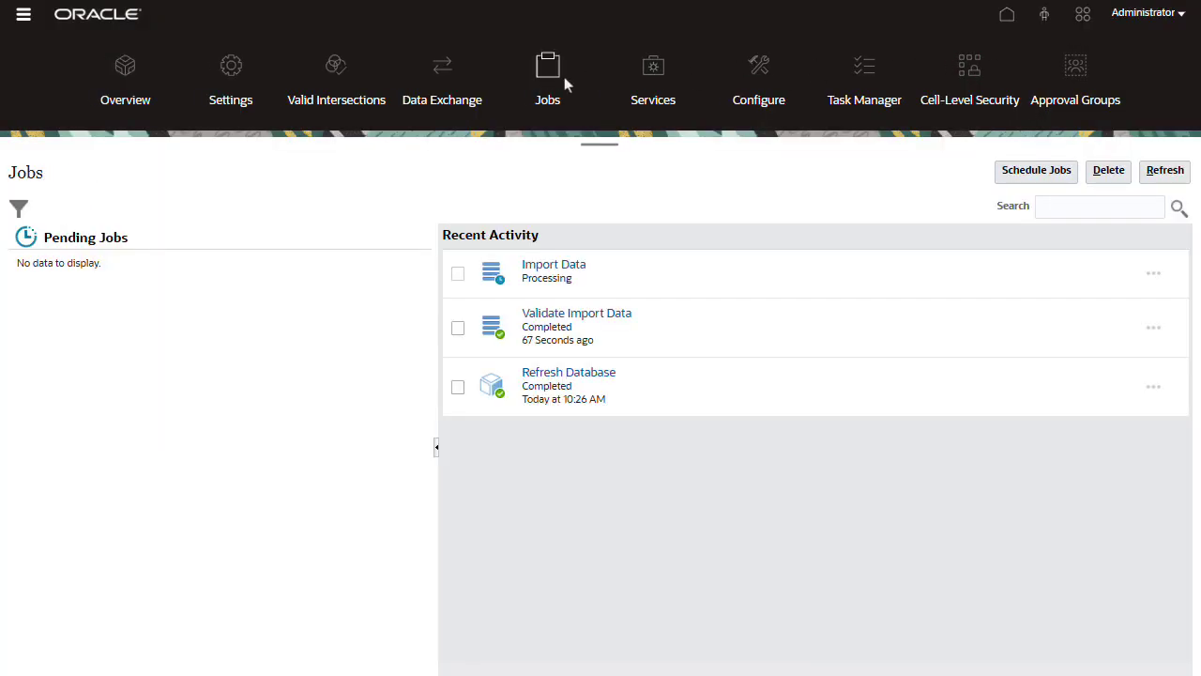
pyautogui.click(1163, 174)
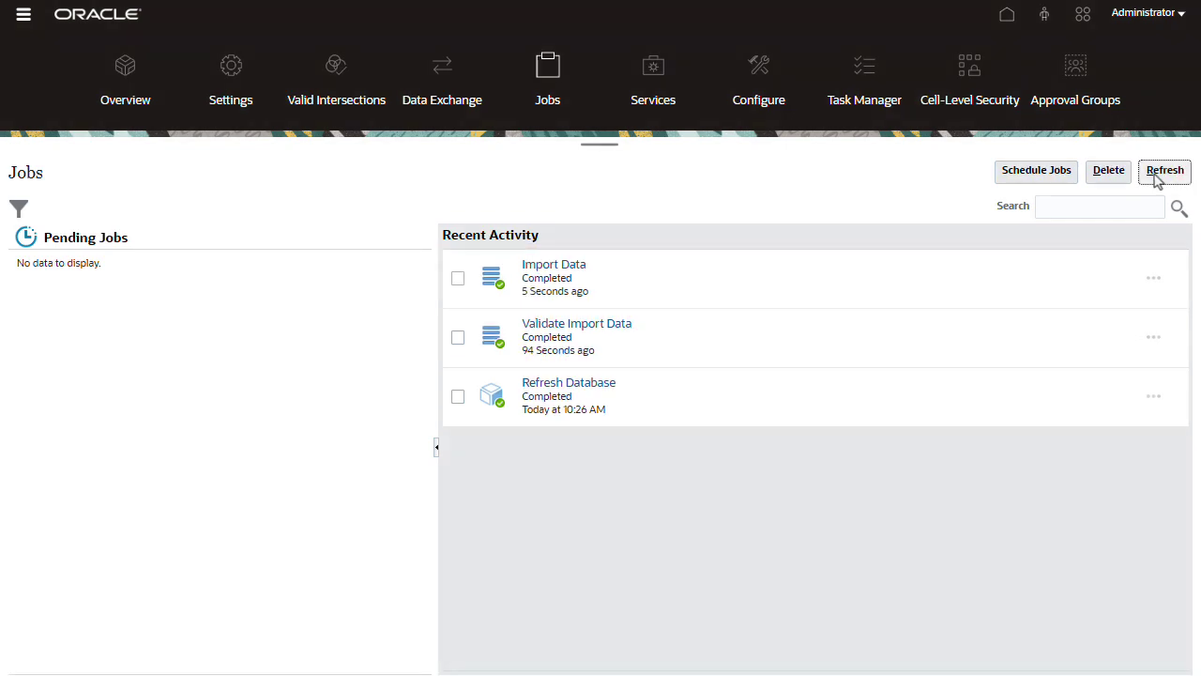
# Upload FinStmt Expense Data Load.csv (1.5 KB) to the Inbox through the Inbox/Outbox Explorer.
pyautogui.click(123, 74)
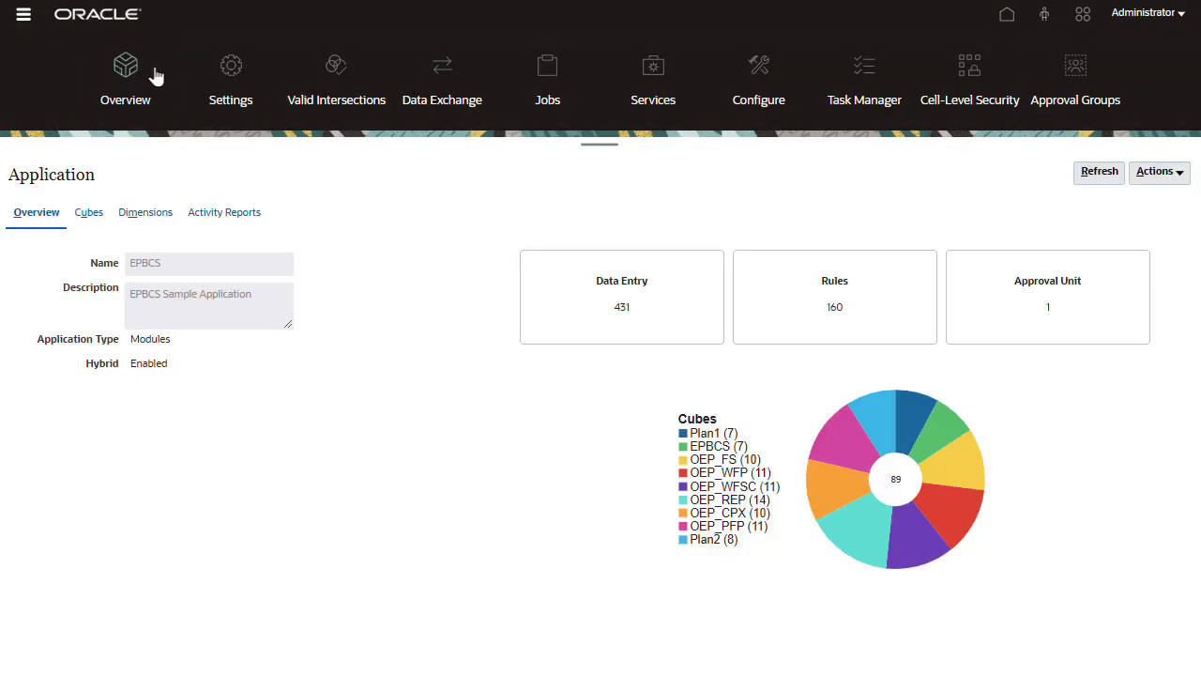
pyautogui.click(1149, 174)
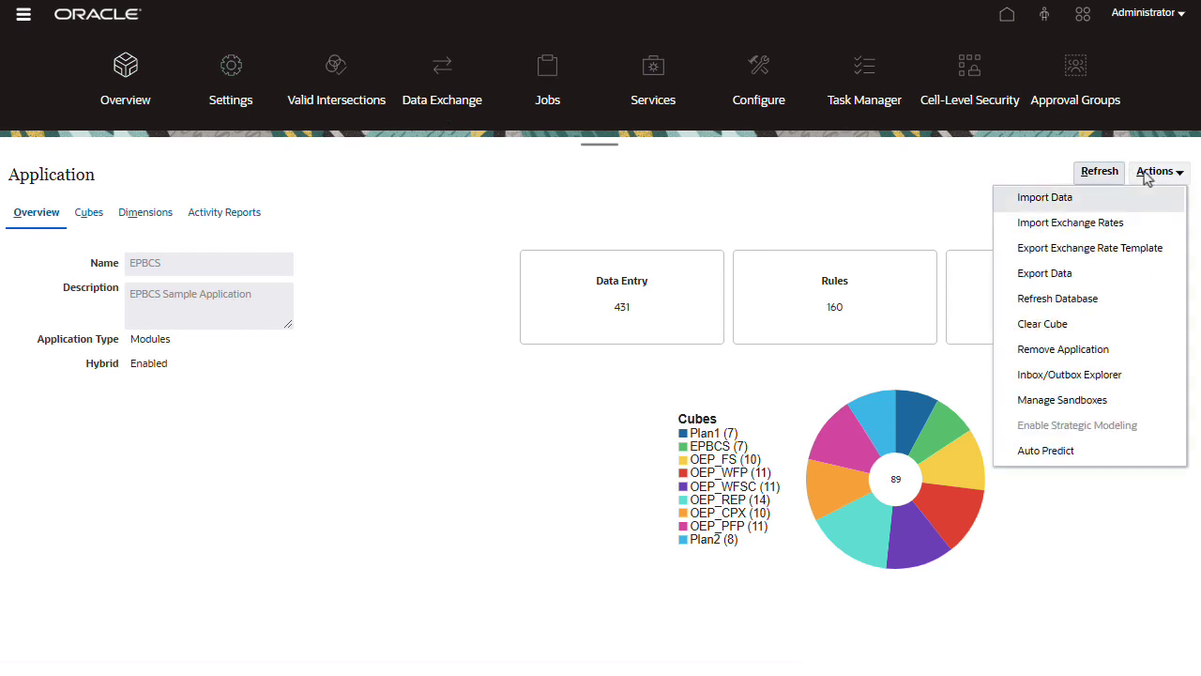
pyautogui.click(1108, 375)
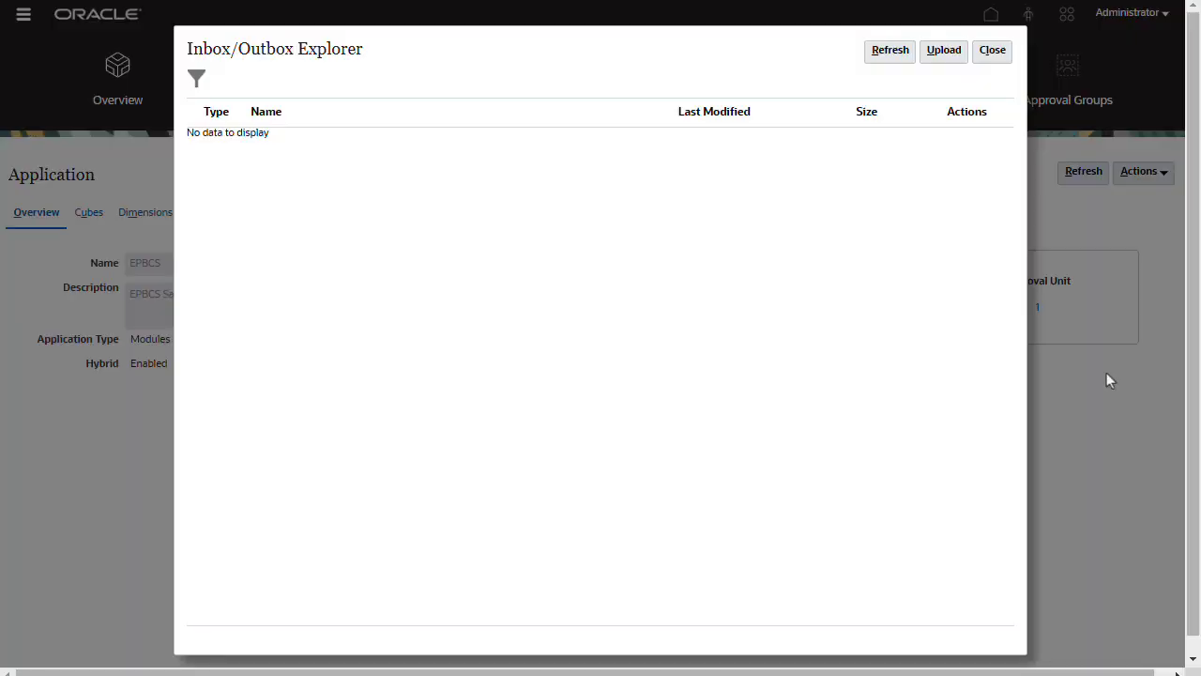
pyautogui.click(944, 50)
pyautogui.click(517, 319)
pyautogui.click(515, 318)
pyautogui.click(726, 526)
pyautogui.click(771, 392)
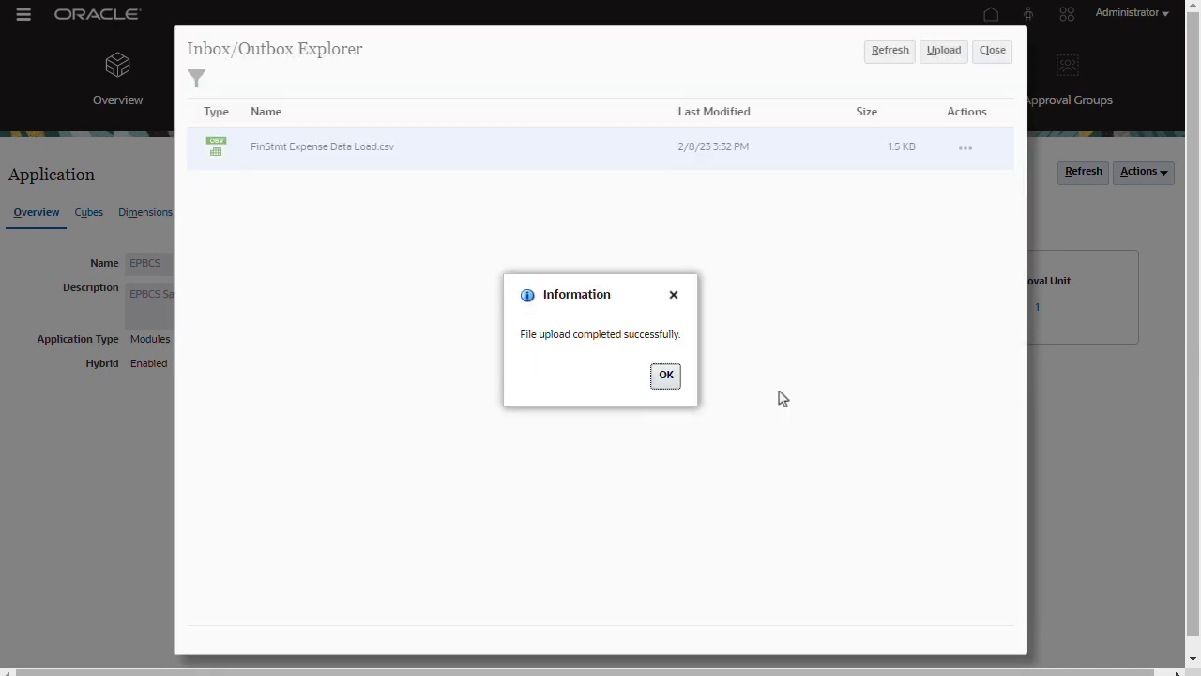
pyautogui.click(669, 384)
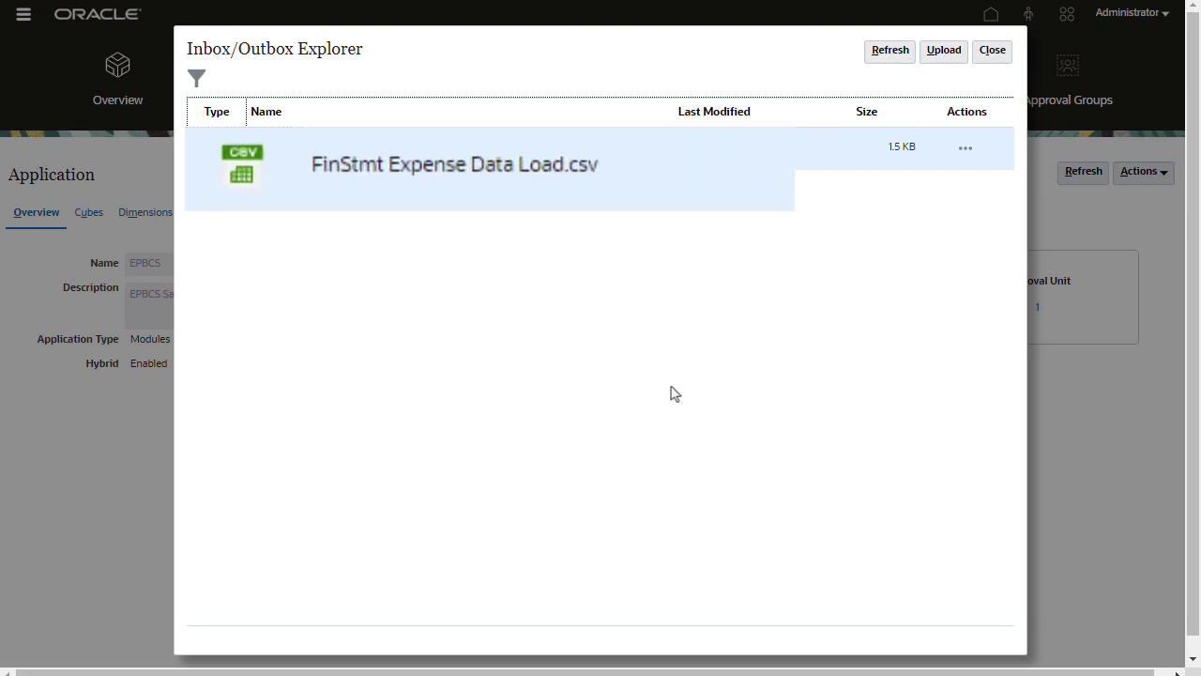
# Create a new Import Data definition from the application actions.
pyautogui.click(992, 50)
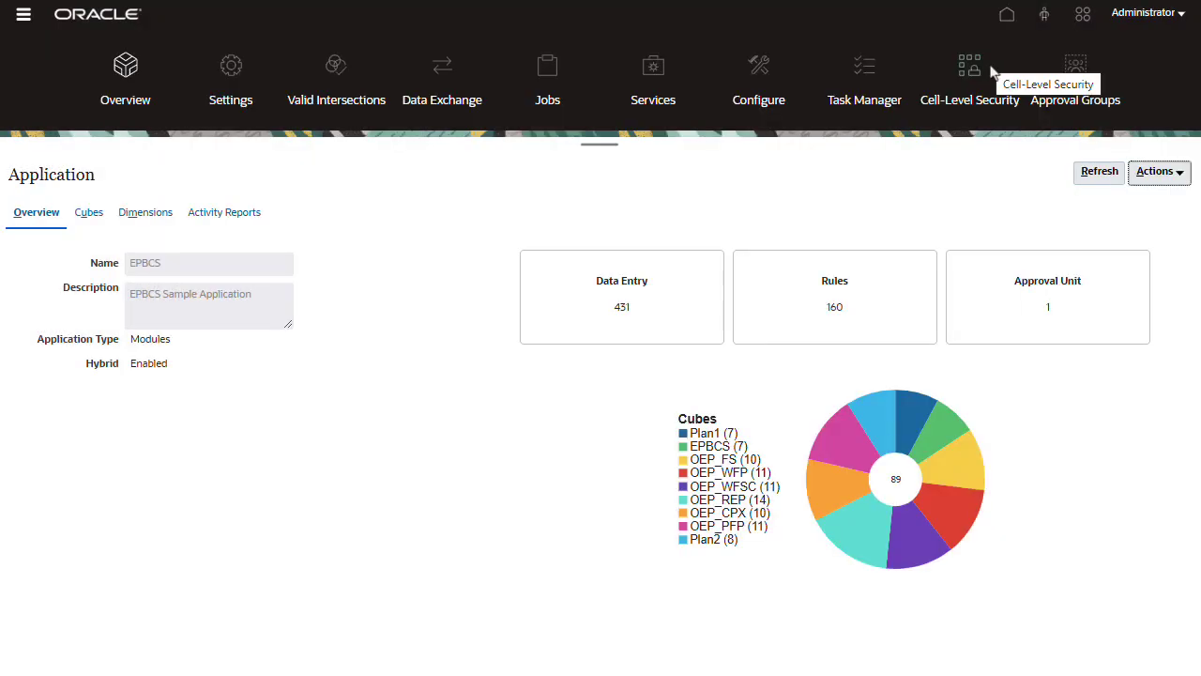
pyautogui.click(1147, 172)
pyautogui.click(1032, 194)
pyautogui.click(890, 62)
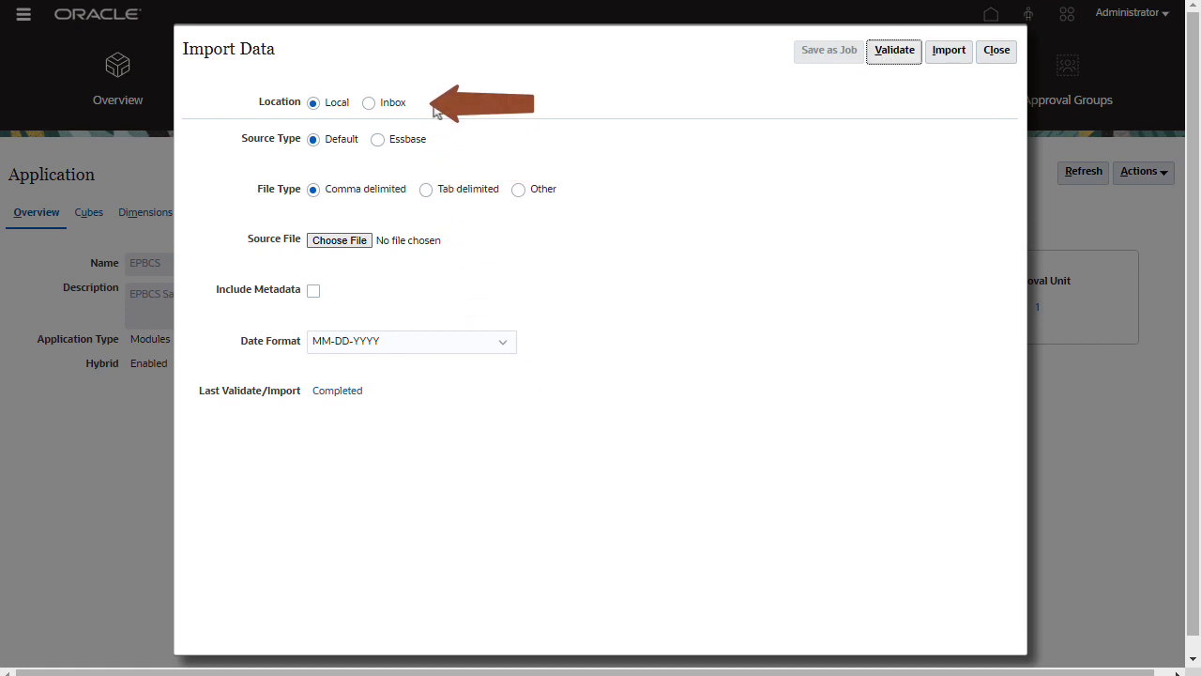
# Set Location to Inbox and paste FinStmt Expense Data Load.csv as the source file.
pyautogui.click(369, 104)
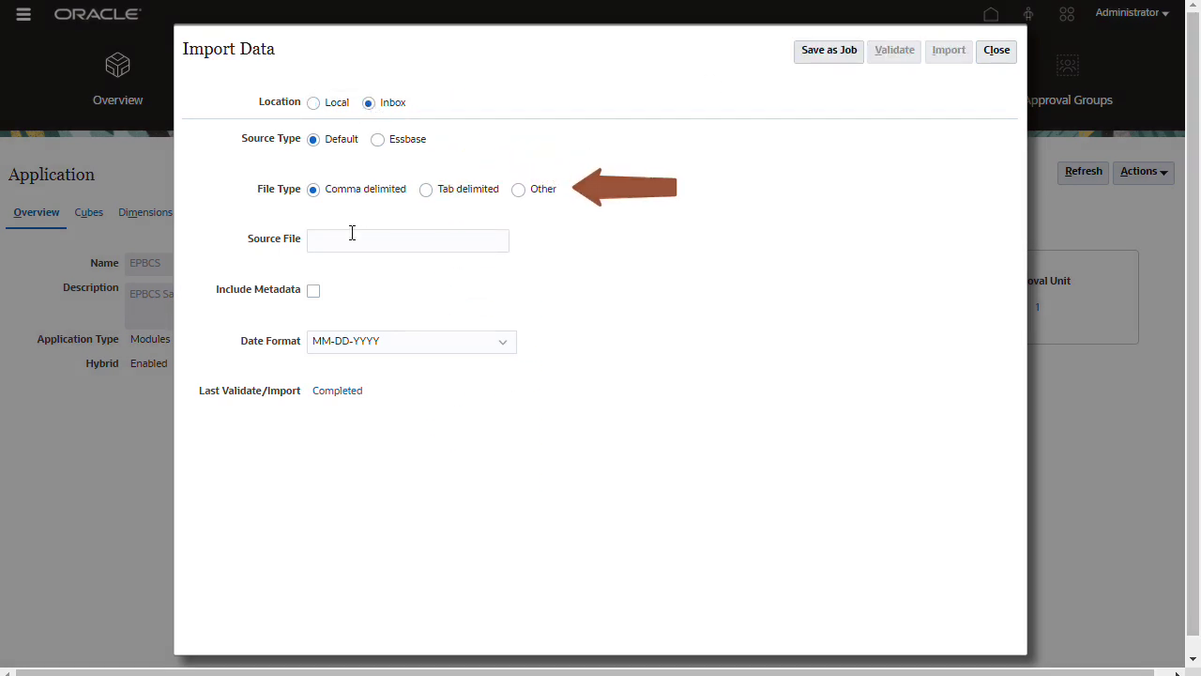
pyautogui.click(351, 237)
pyautogui.write('FinStmt Expense Data Load.csv')
pyautogui.click(607, 280)
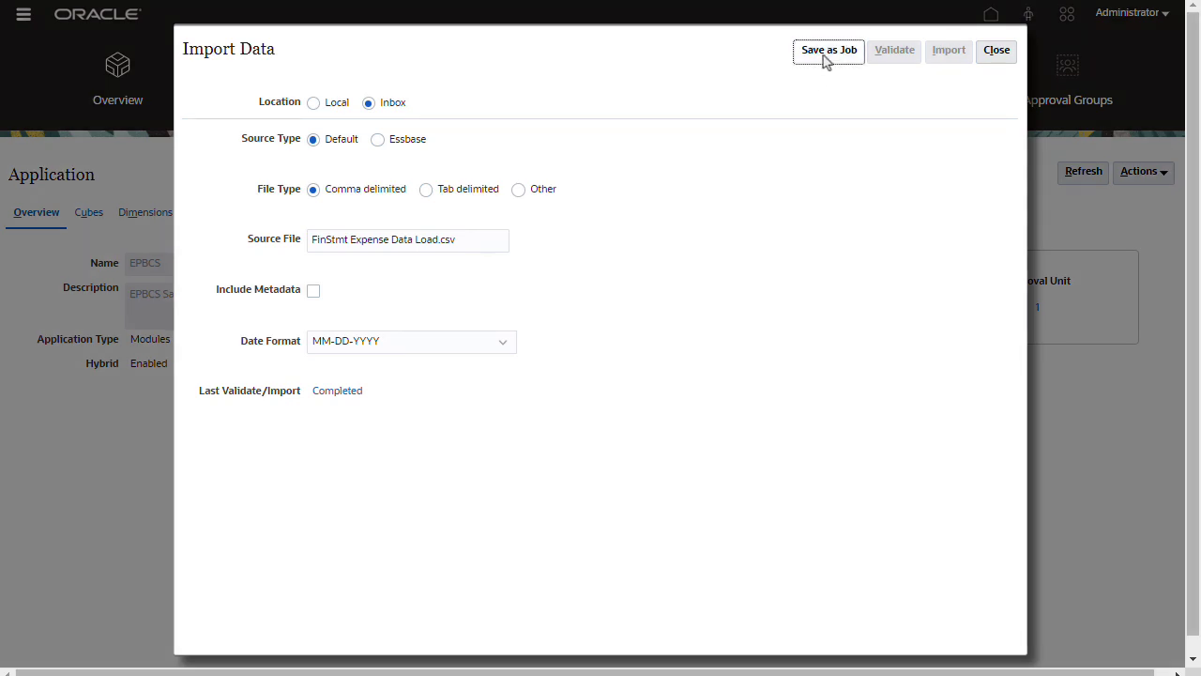
# Save the import as job ImportFinancials with error file importfs_error.
pyautogui.click(823, 55)
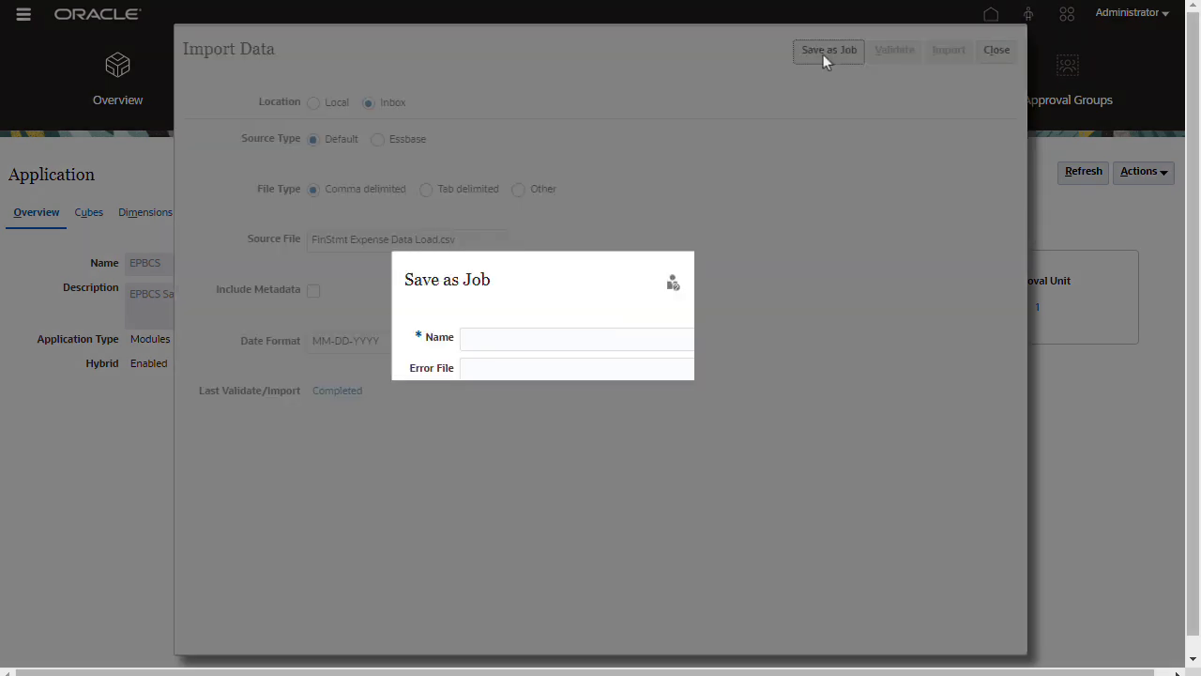
pyautogui.click(615, 336)
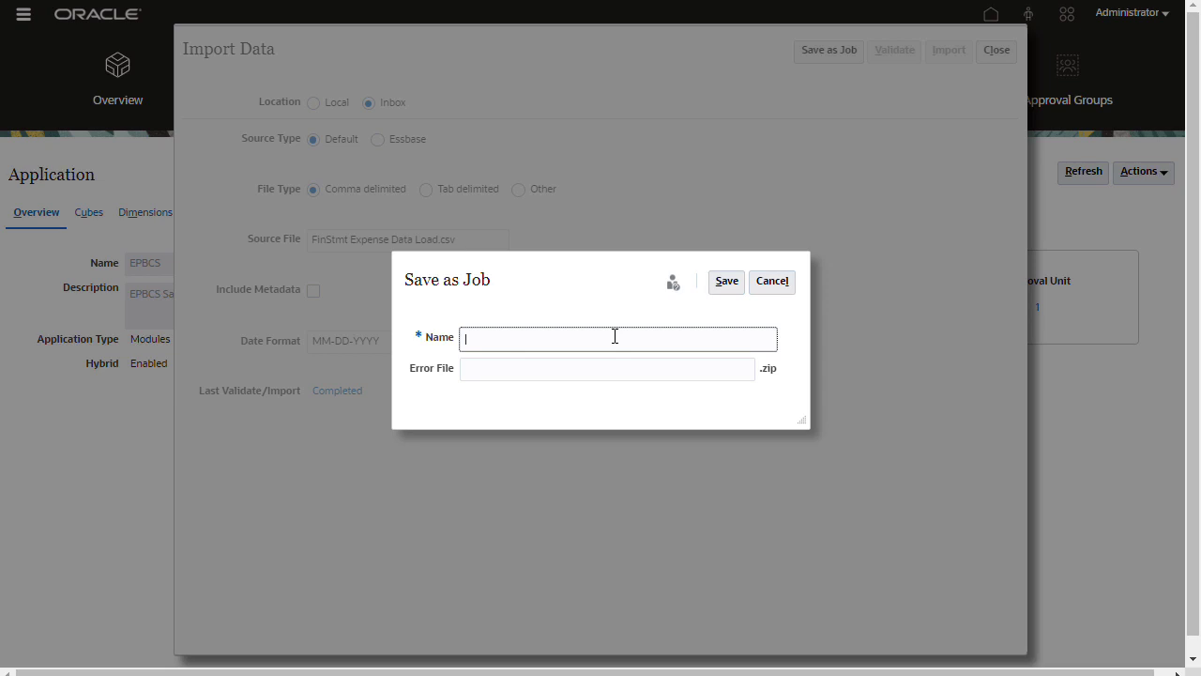
pyautogui.write('ImportFinancials')
pyautogui.click(609, 366)
pyautogui.write('importfs_error')
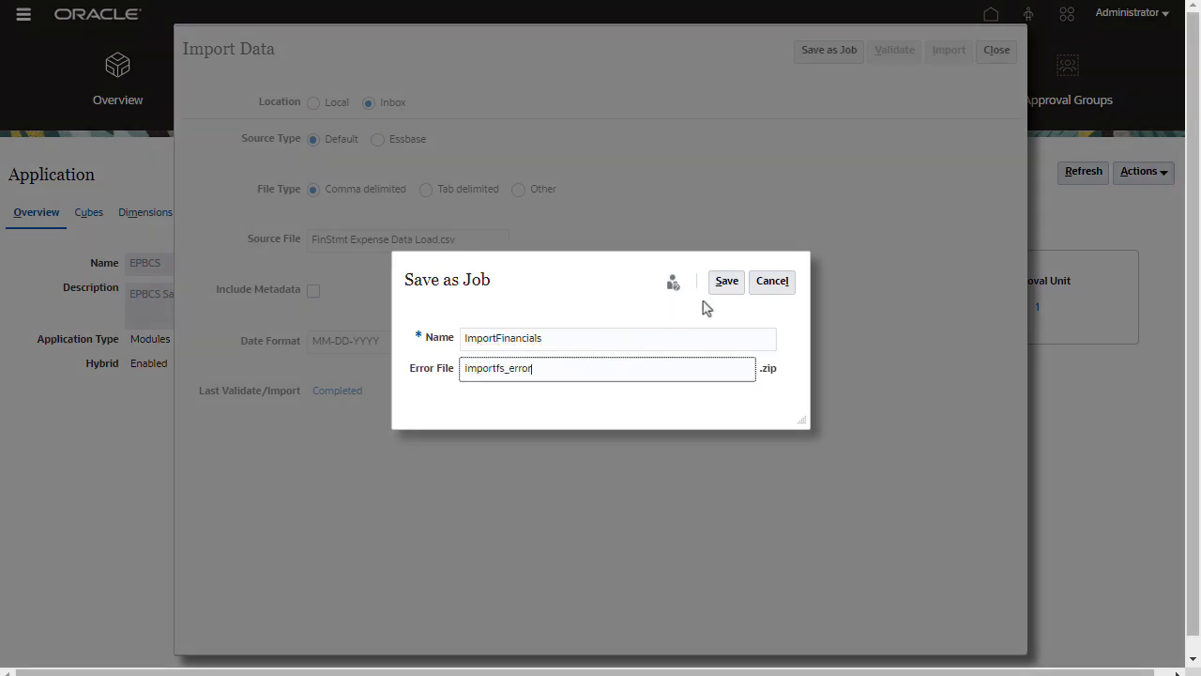
pyautogui.click(721, 286)
pyautogui.click(635, 204)
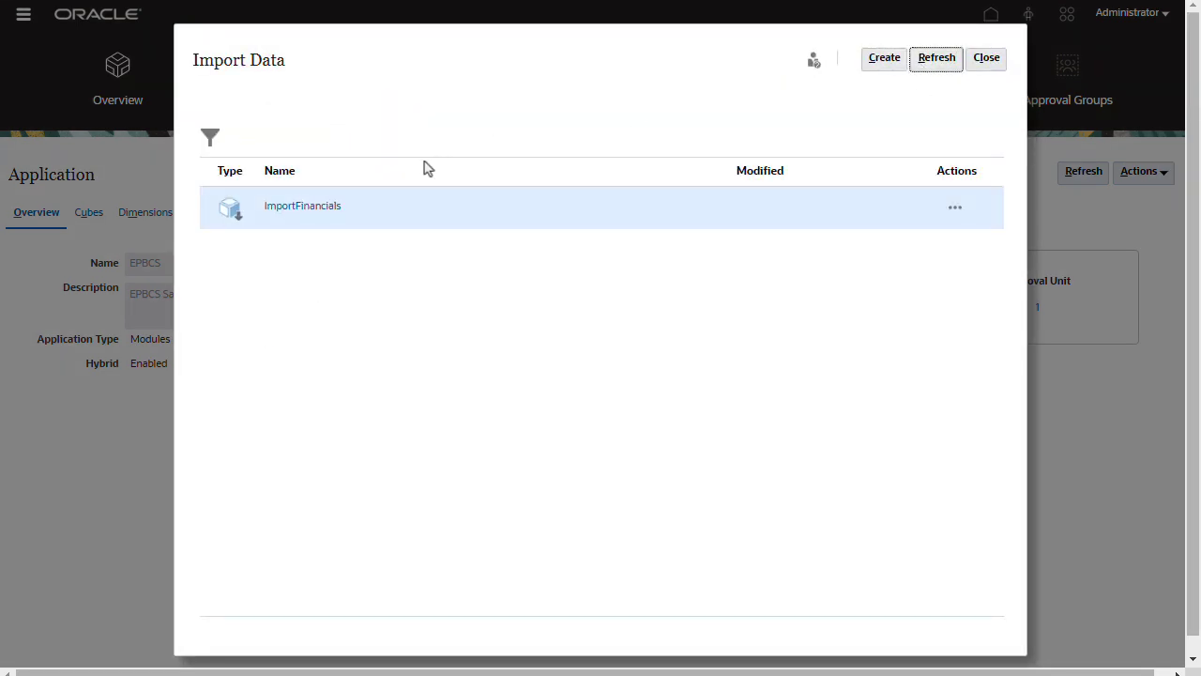
# Submit the ImportFinancials job from its row actions menu and close the Import Data window.
pyautogui.click(315, 208)
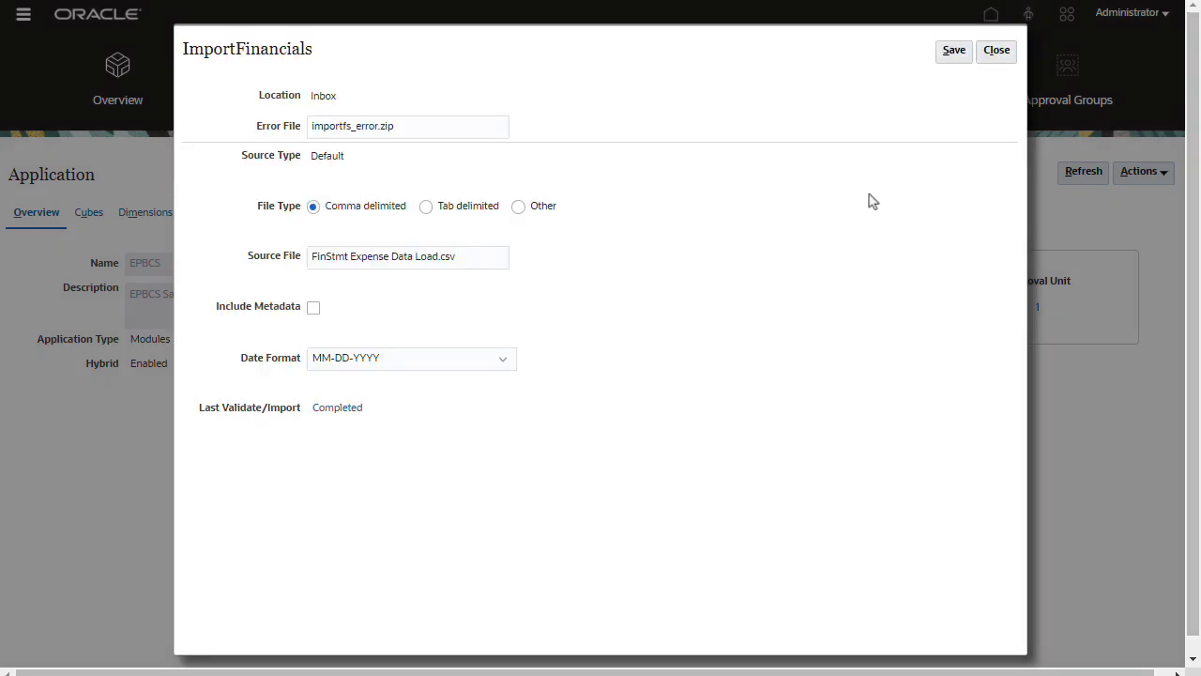
pyautogui.click(997, 51)
pyautogui.click(956, 210)
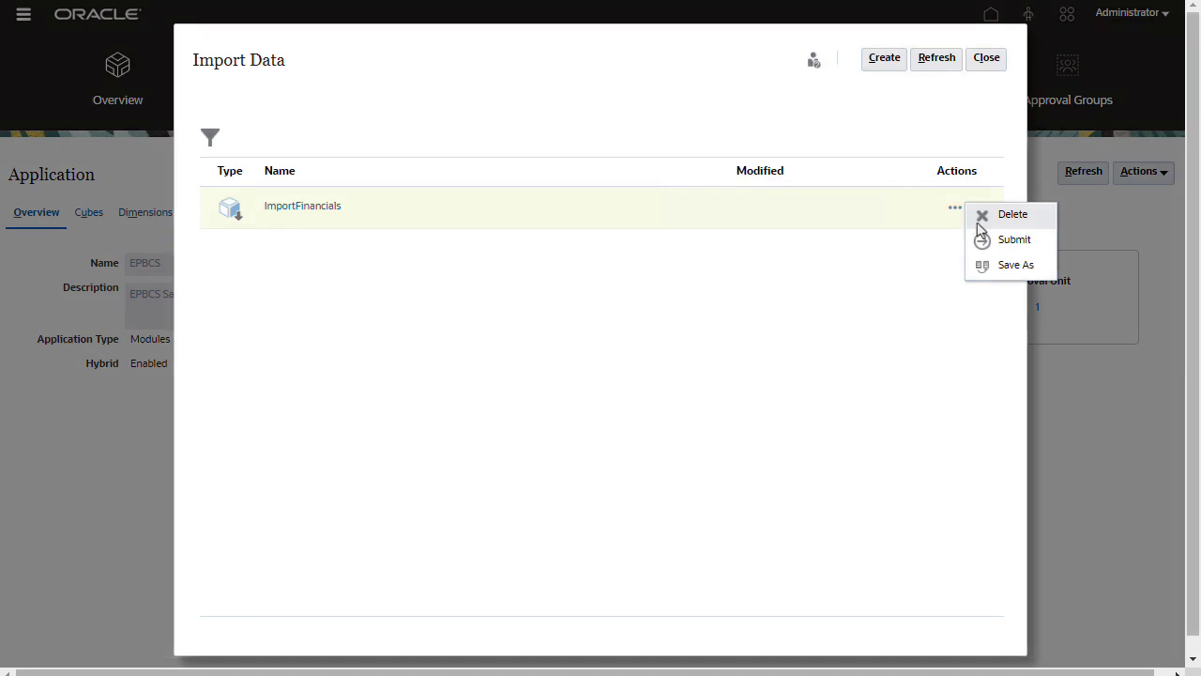
pyautogui.click(1004, 240)
pyautogui.click(686, 361)
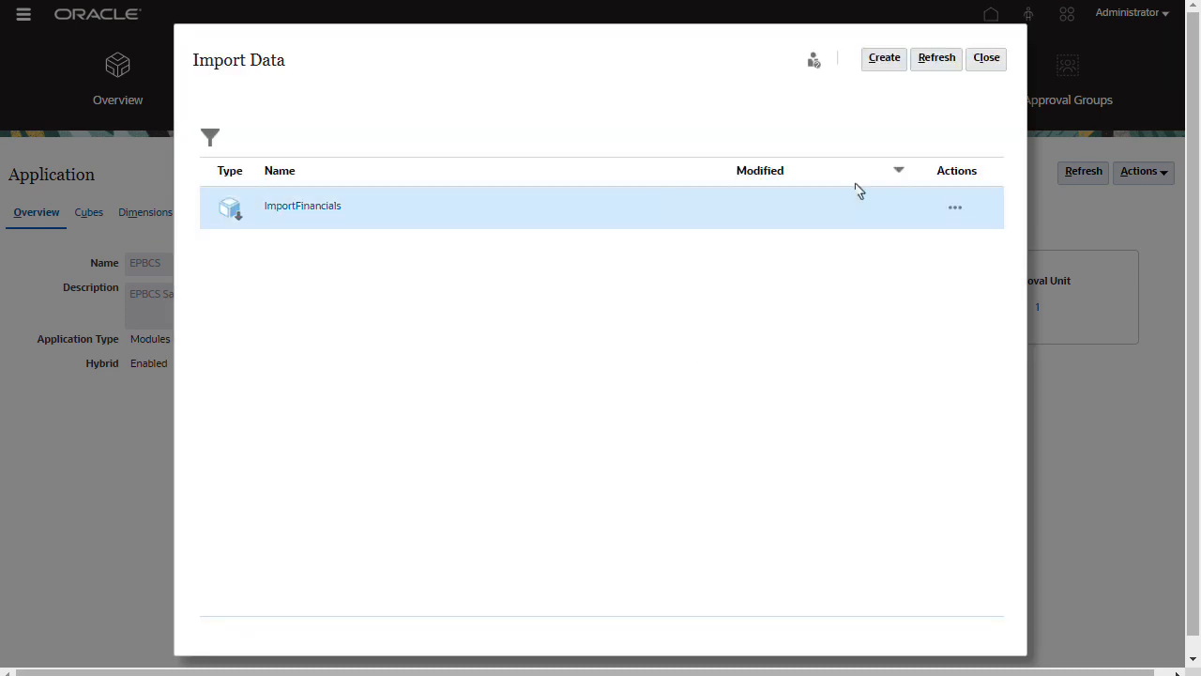
pyautogui.click(985, 60)
# On the Jobs page, start scheduling a new job with type Import Data.
pyautogui.click(541, 76)
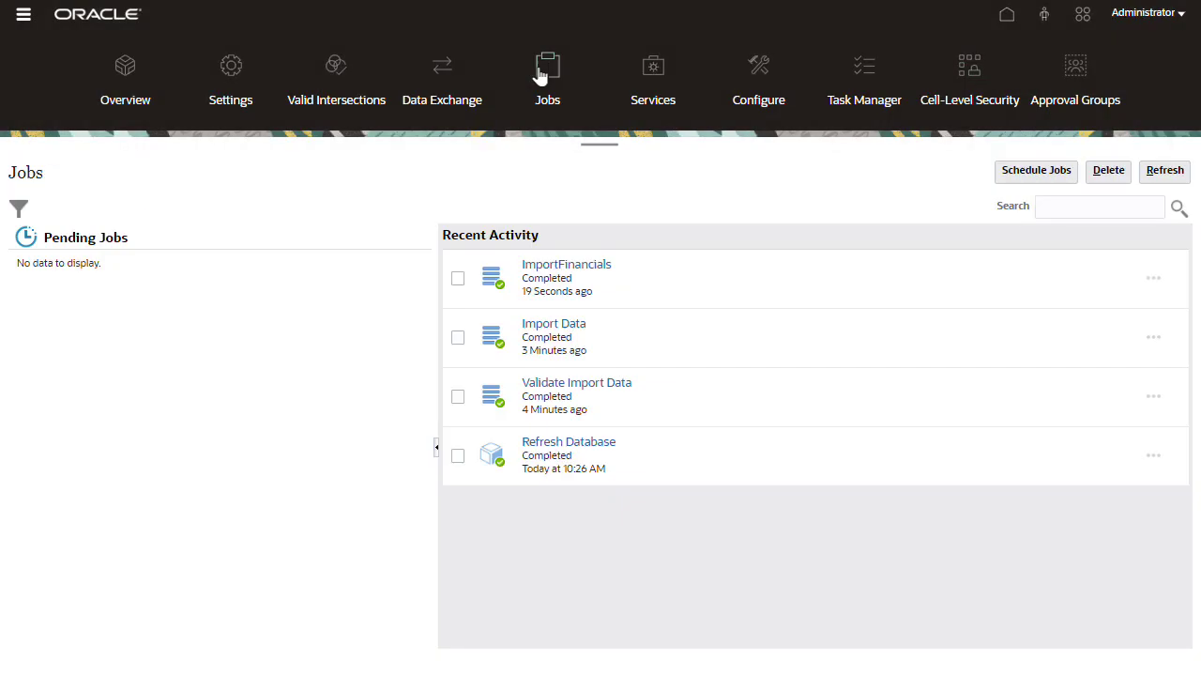
pyautogui.click(1057, 174)
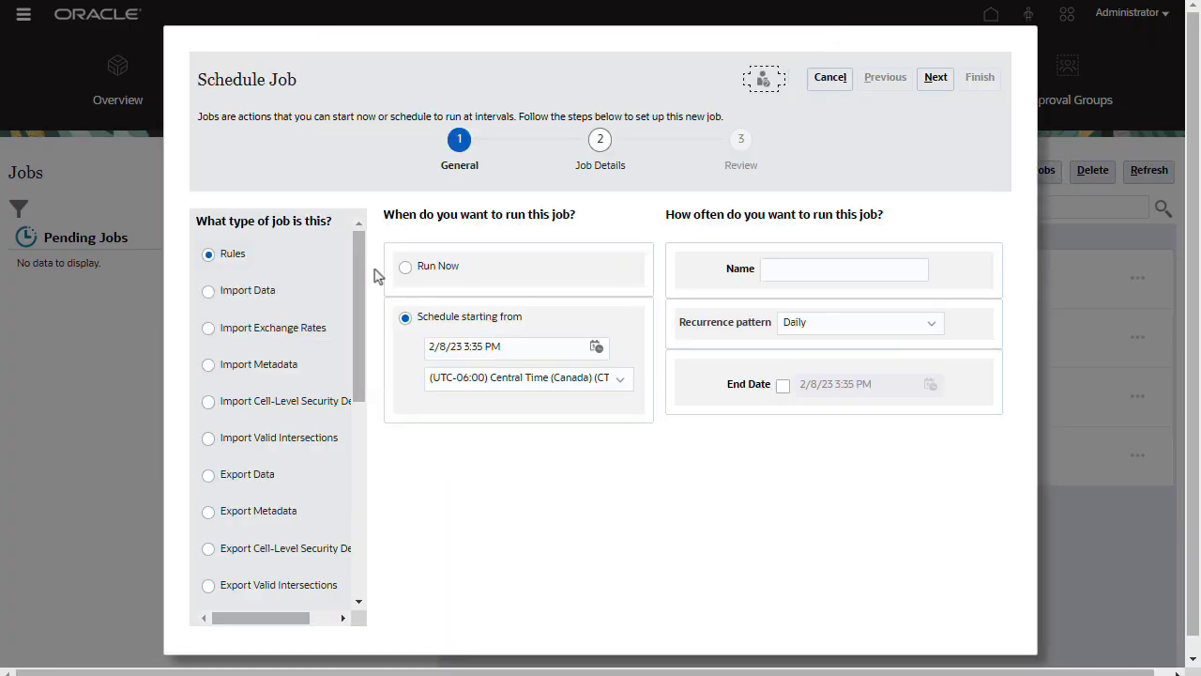
pyautogui.click(268, 294)
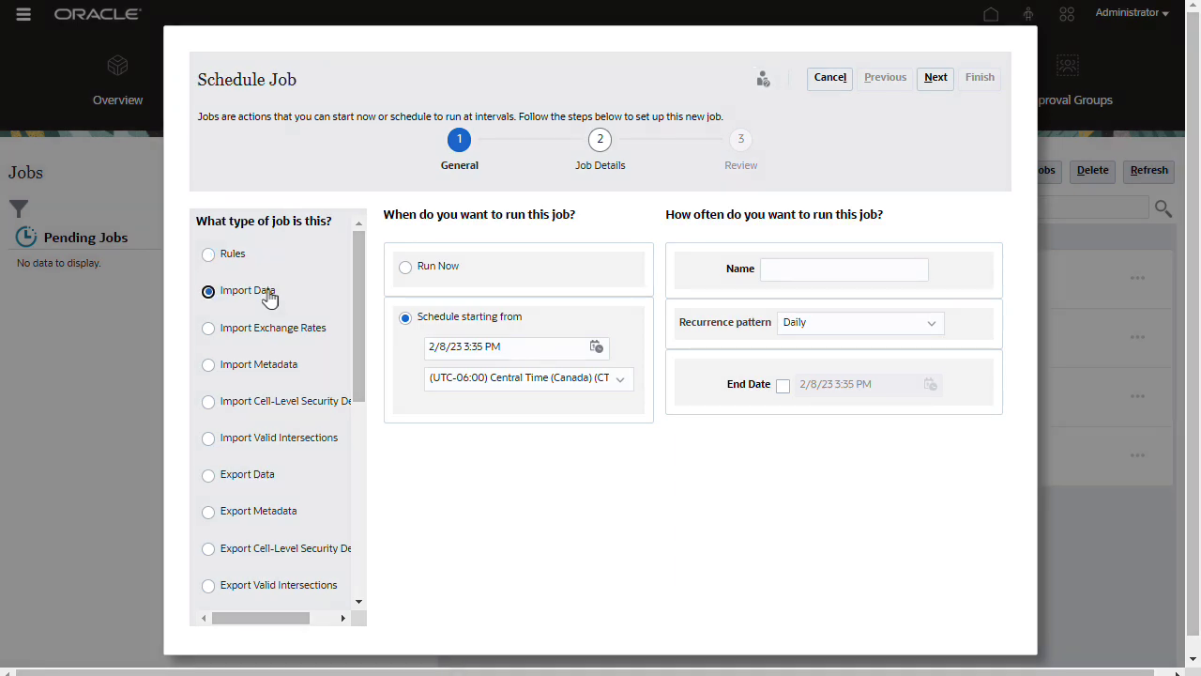